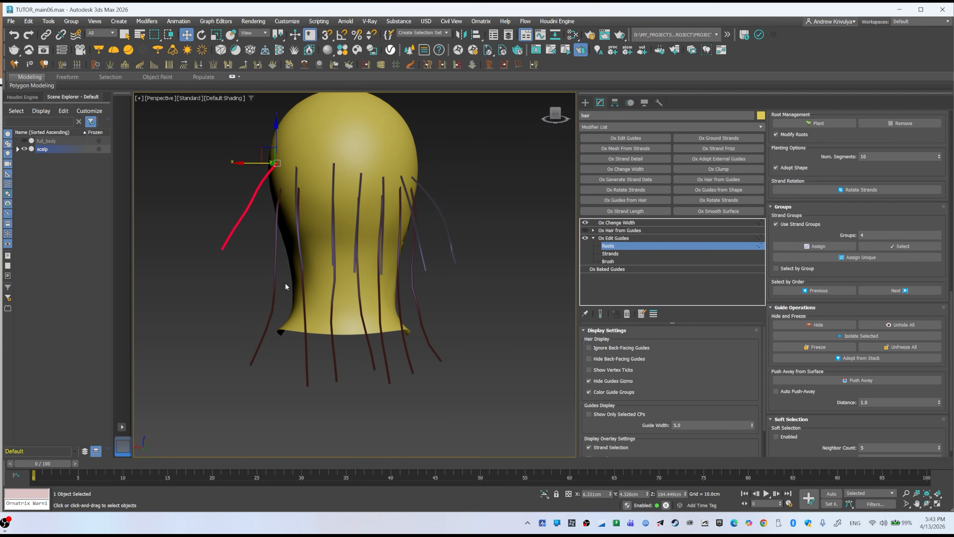
- Set the Comb Algorithm to Legacy and comb the selected guide at the side of the head inward
middle_click_drag(285, 286, 306, 233, "alt")
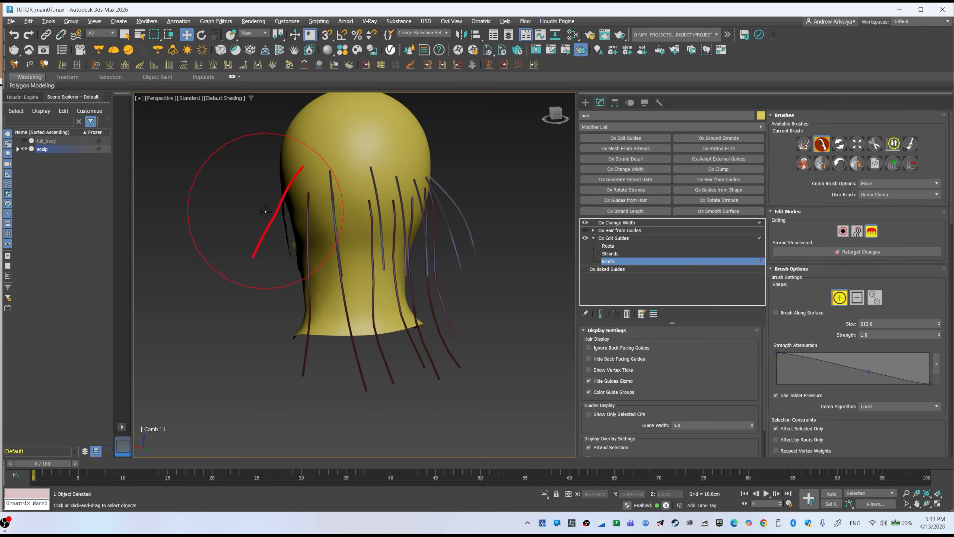
left_click_drag(245, 188, 319, 181)
left_click(900, 252)
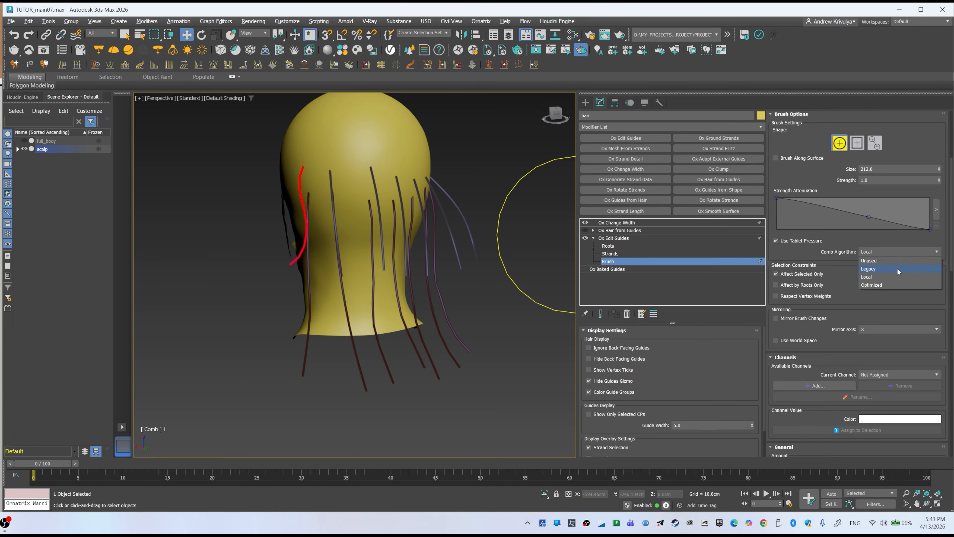
left_click(898, 270)
mouse_move(280, 243)
left_mouse_down()
mouse_move(290, 271)
mouse_move(313, 200)
left_mouse_up()
- Reduce the comb brush size and comb the selected guides at the back of the head closer to the neck
mouse_move(312, 201)
middle_mouse_down("alt")
mouse_move(432, 245)
mouse_move(499, 240)
middle_mouse_up("alt")
mouse_move(499, 241)
left_mouse_down("ctrl+shift")
mouse_move(475, 258)
mouse_move(466, 246)
left_mouse_up("ctrl+shift")
left_click(473, 225, "ctrl")
left_click(467, 215, "ctrl")
middle_click_drag(465, 246, 458, 251, "alt")
left_click_drag(458, 252, 453, 263)
middle_click_drag(449, 250, 517, 251, "alt")
- Select a single guide standing off the back of the head and comb it toward the neck
key("q")
left_click(470, 243)
key("w")
left_click_drag(489, 229, 468, 232)
middle_click_drag(484, 235, 401, 273, "alt")
- Turn on Select by Group and select the upper row of guides at the back of the head
key("q")
left_click_drag(951, 262, 953, 450)
left_click(793, 255)
left_click(443, 248)
mouse_move(486, 305)
middle_mouse_down("alt")
mouse_move(526, 293)
mouse_move(519, 276)
middle_mouse_up("alt")
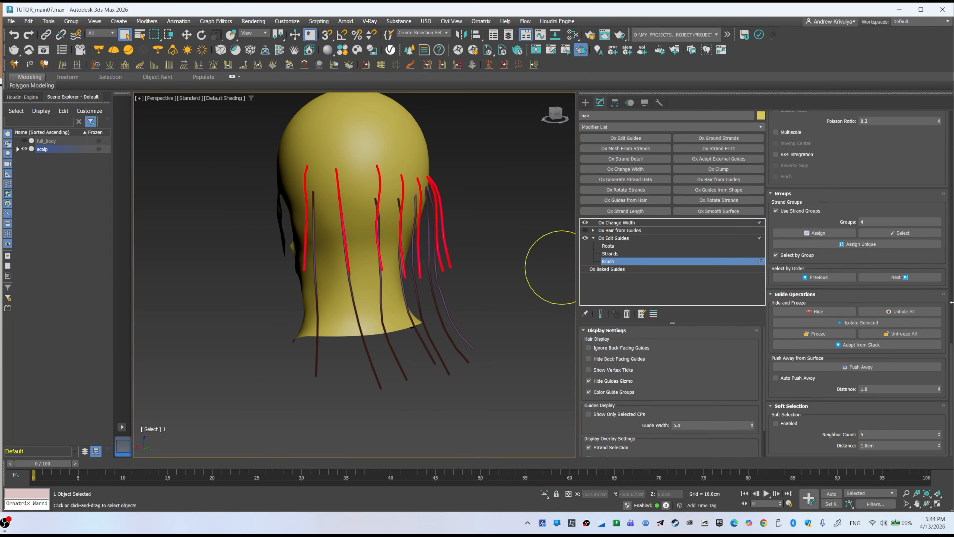
- Lengthen the selected upper-row guides with the GrowShrink brush down past the neck edge
left_click_drag(952, 360, 950, 127)
left_click(893, 144)
middle_click_drag(485, 261, 433, 270, "alt")
left_click_drag(336, 277, 347, 303)
left_click_drag(436, 284, 437, 316)
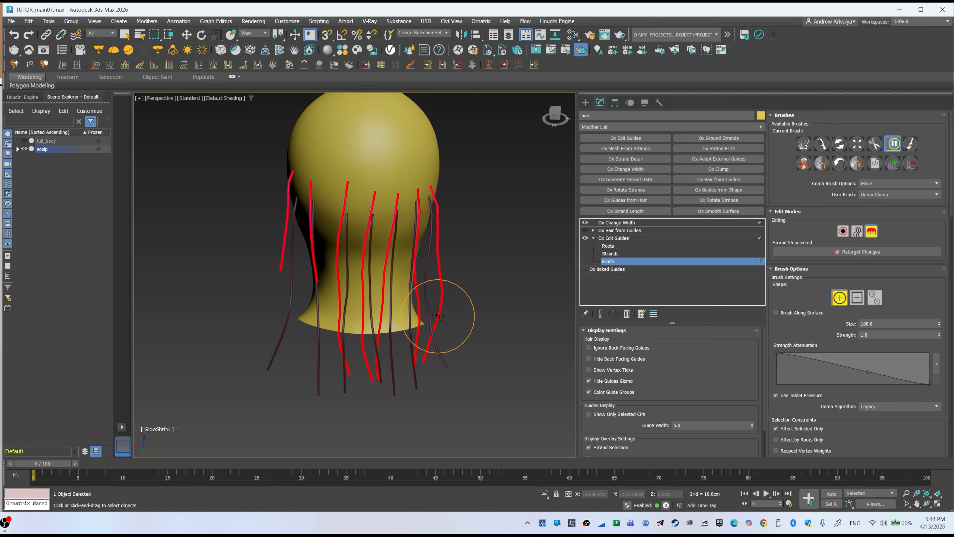
- Comb the lengthened upper-row guides so they follow the back of the neck
left_click(821, 143)
middle_click_drag(319, 404, 407, 262, "alt")
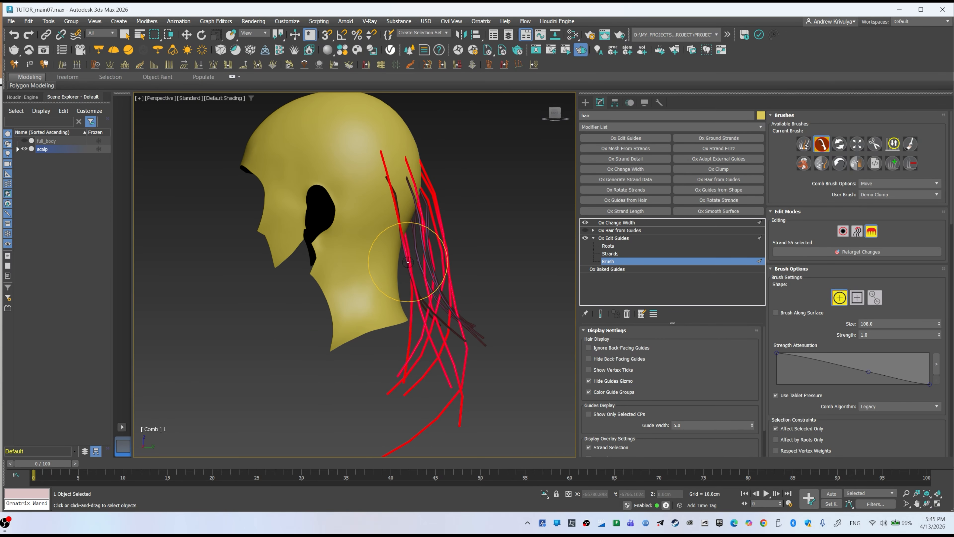
left_click_drag(407, 262, 451, 332)
mouse_move(452, 332)
middle_mouse_down("alt")
mouse_move(422, 303)
mouse_move(410, 311)
middle_mouse_up("alt")
- Trim the overlong tips of the selected guides below the neck with the Cut brush
left_click(875, 144)
left_click_drag(495, 337, 489, 366)
mouse_move(490, 366)
middle_mouse_down("alt")
mouse_move(408, 396)
mouse_move(367, 377)
mouse_move(573, 278)
middle_mouse_up("alt")
- Set the Comb Algorithm to Local and comb the upper-row guides into evenly hanging strands
left_click(822, 144)
left_click_drag(905, 294, 904, 237)
left_click(900, 348)
left_click(881, 370)
middle_click_drag(505, 282, 473, 269, "alt")
left_click_drag(428, 198, 463, 288)
mouse_move(489, 291)
middle_mouse_down("alt")
mouse_move(467, 283)
mouse_move(387, 297)
middle_mouse_up("alt")
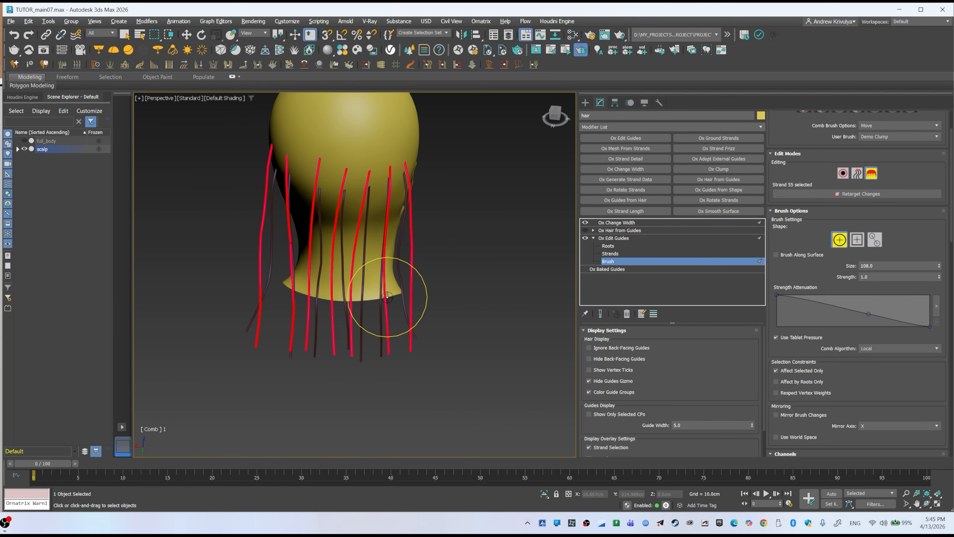
middle_click_drag(452, 300, 465, 292, "alt")
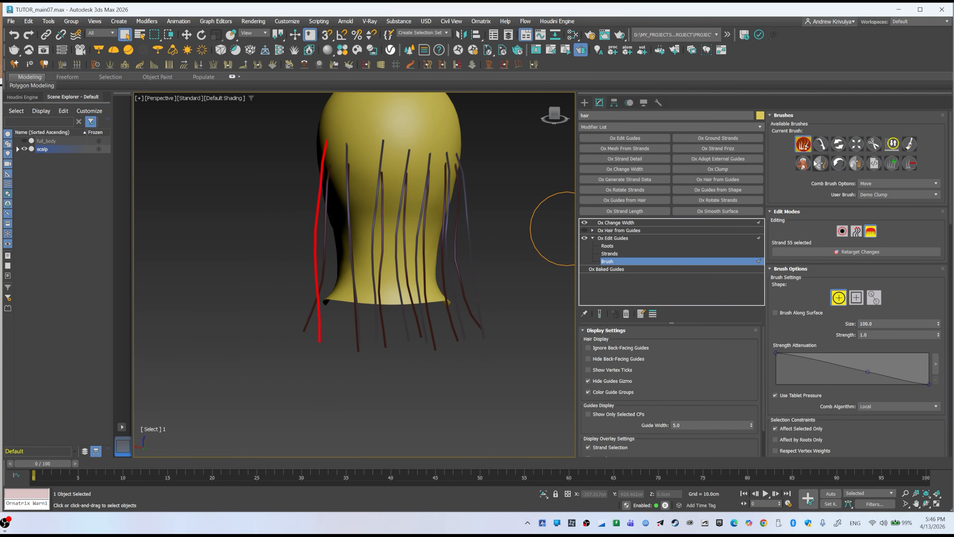
- Comb the outermost upper-row guide on the left side of the back into a wave with a flared tip
left_click(822, 144)
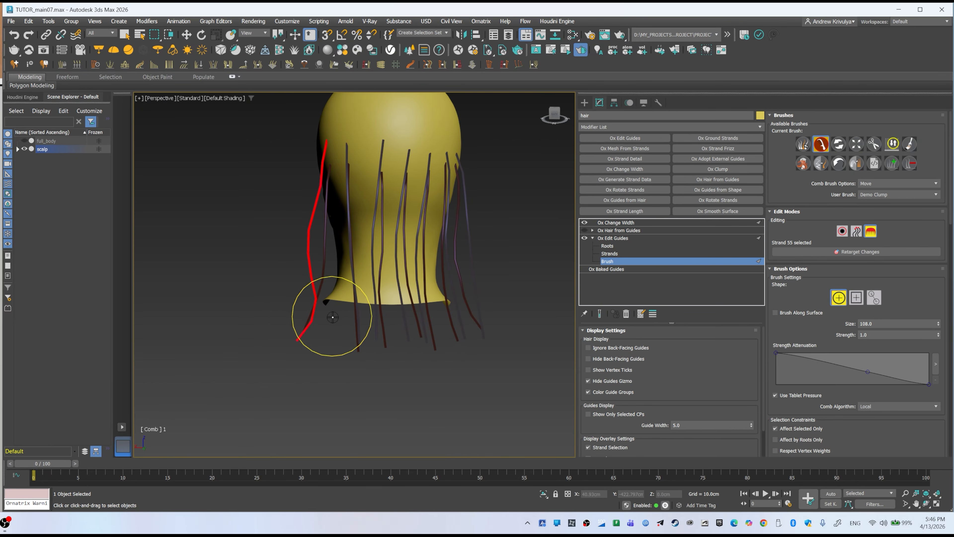
middle_click_drag(348, 260, 418, 276, "alt")
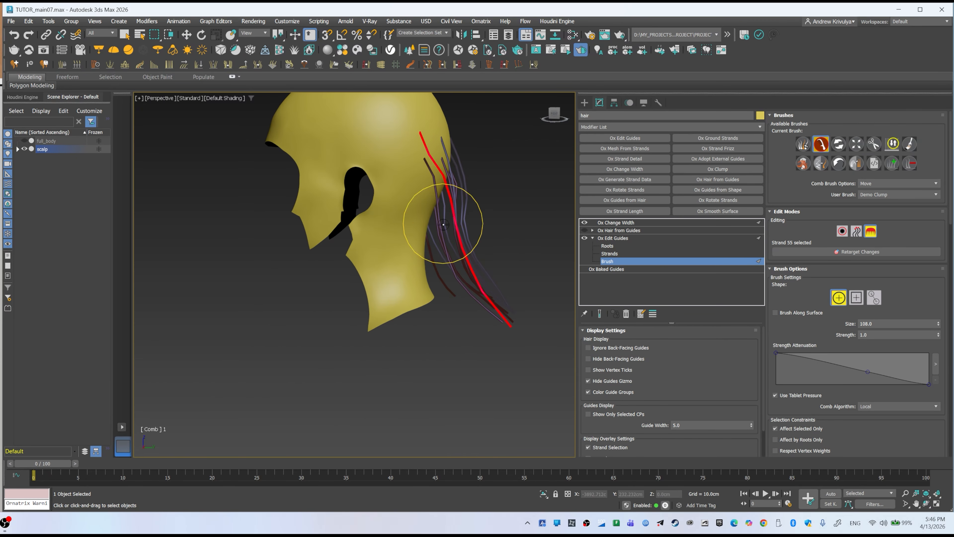
middle_click_drag(444, 224, 381, 290, "alt")
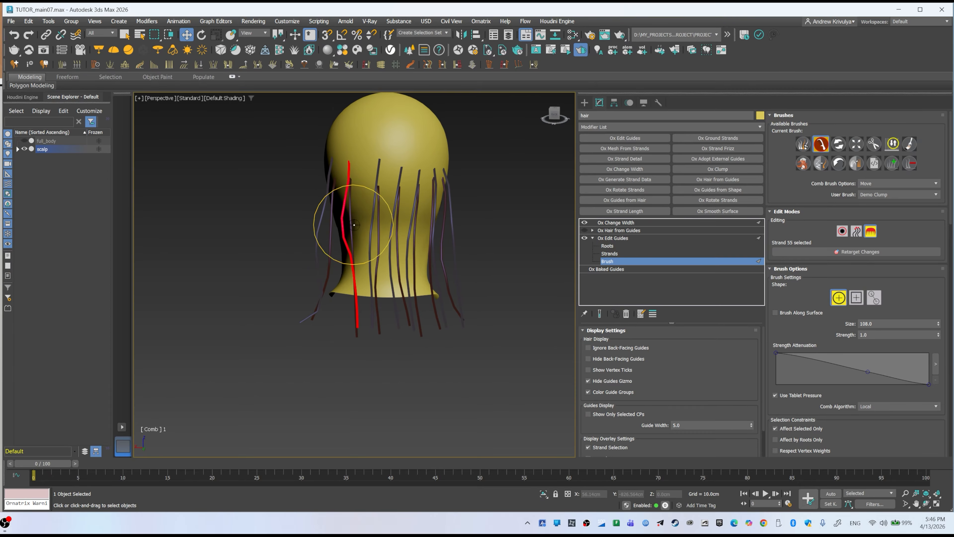
- Comb the neighbouring upper-row guides toward the middle of the back into matching waves
middle_click_drag(378, 302, 427, 280, "alt")
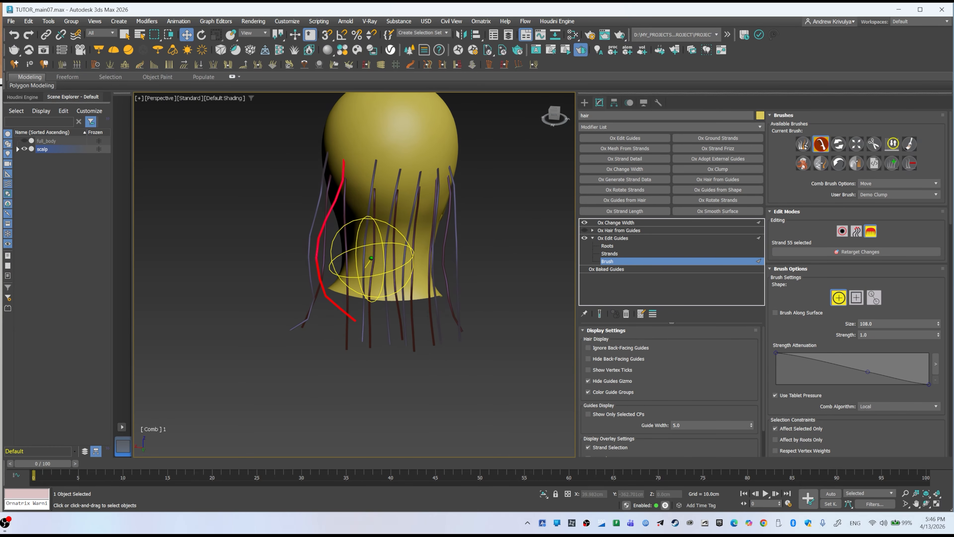
middle_click_drag(389, 233, 447, 217, "alt")
scroll(384, 244, "down", 2)
scroll(390, 256, "up", 2)
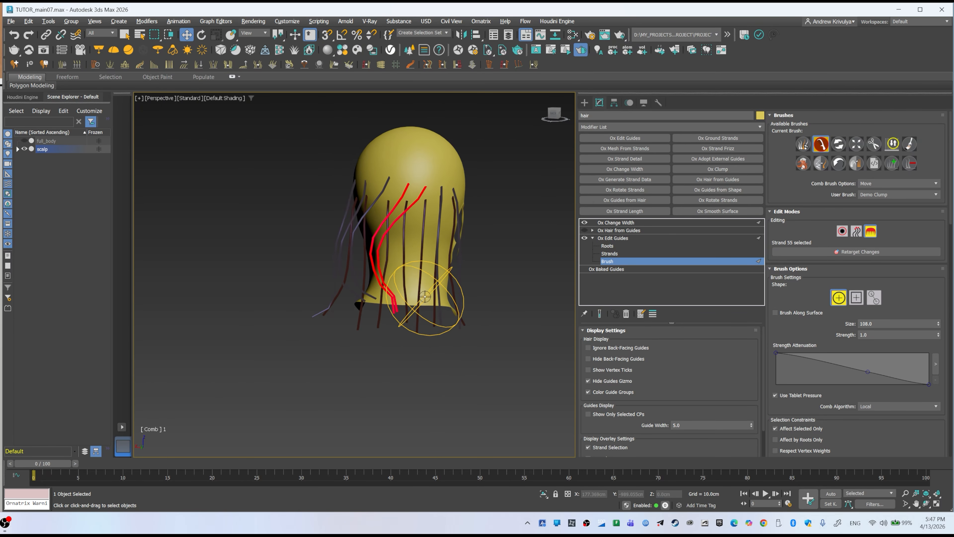
scroll(427, 241, "up", 2)
- Select the two upper-row guides on the right side of the back and comb them into waves with flared tips
key("q")
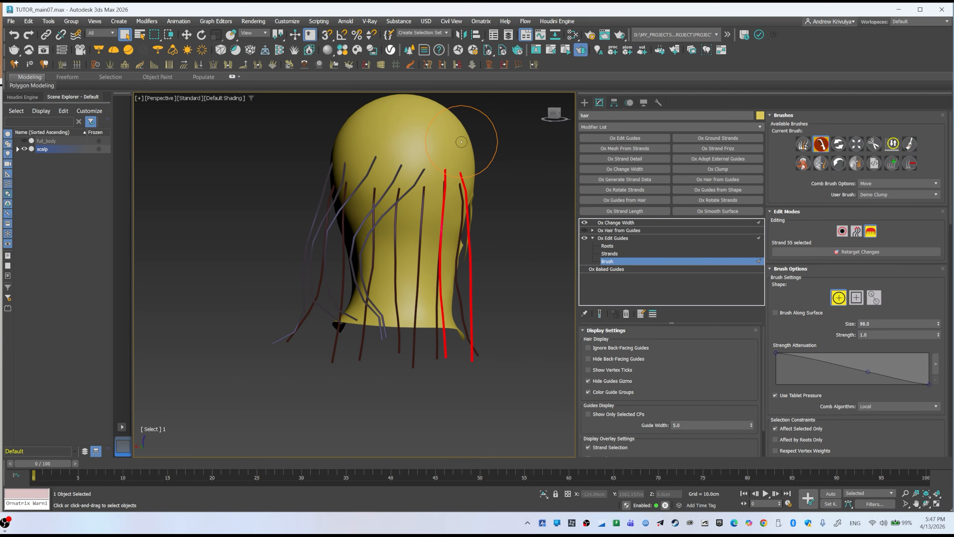
key("w")
middle_click_drag(481, 321, 467, 269, "alt")
middle_click_drag(459, 319, 398, 274, "alt")
mouse_move(386, 226)
left_mouse_down()
mouse_move(376, 216)
mouse_move(380, 235)
left_mouse_up()
middle_click_drag(409, 272, 469, 272, "alt")
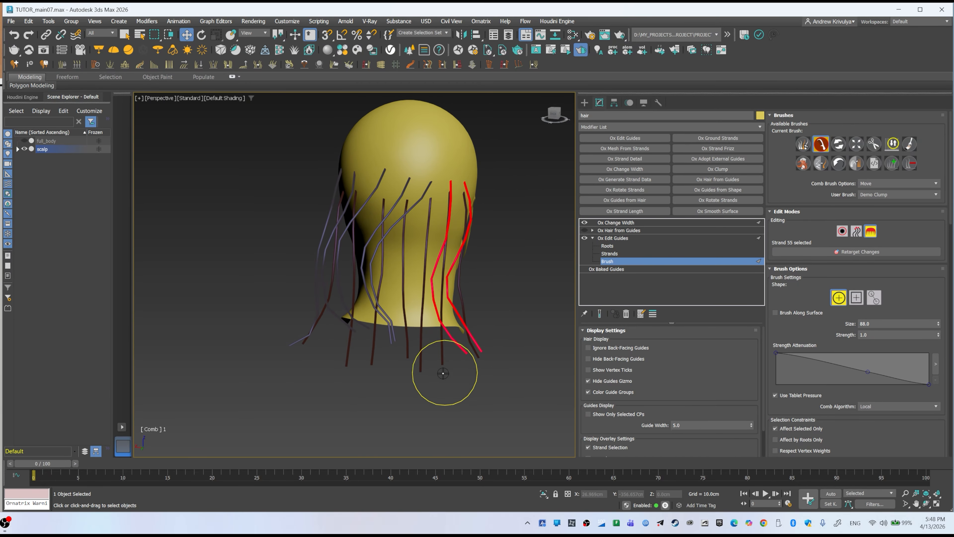
- Select the lower-row guides near the centre of the back and comb them into waves
scroll(403, 246, "up", 2)
key("q")
scroll(403, 264, "down", 2)
key("w")
mouse_move(403, 264)
middle_mouse_down("alt")
mouse_move(373, 266)
mouse_move(437, 331)
mouse_move(347, 256)
mouse_move(394, 298)
mouse_move(387, 248)
mouse_move(462, 280)
mouse_move(438, 289)
middle_mouse_up("alt")
scroll(447, 276, "up", 4)
- Comb the straight lower-row guide left of centre into a wave matching its neighbours
key("q")
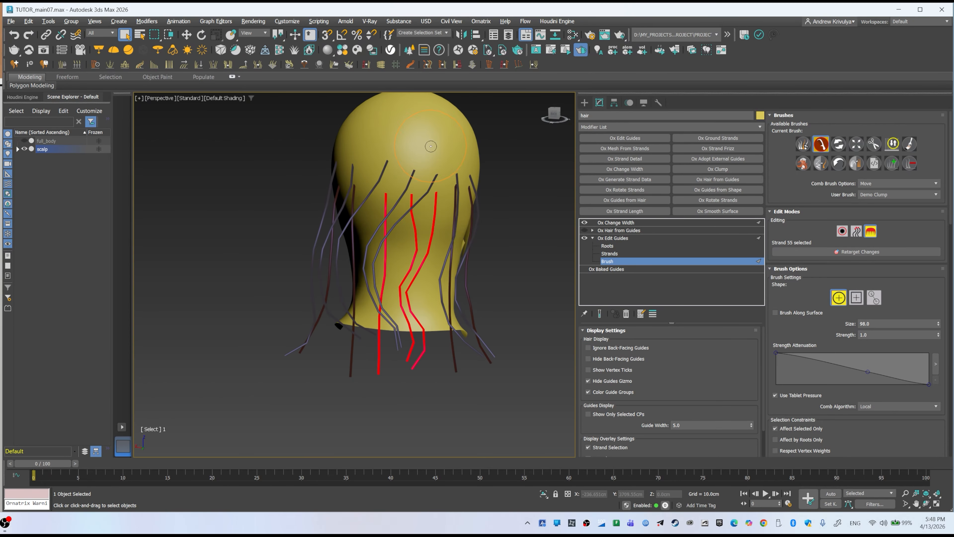
key("w")
left_click_drag(400, 273, 385, 279)
left_click_drag(393, 350, 399, 337)
middle_click_drag(397, 336, 375, 278, "alt")
- Select the lower-row guides at both sides of the back individually and comb them into waves
key("q")
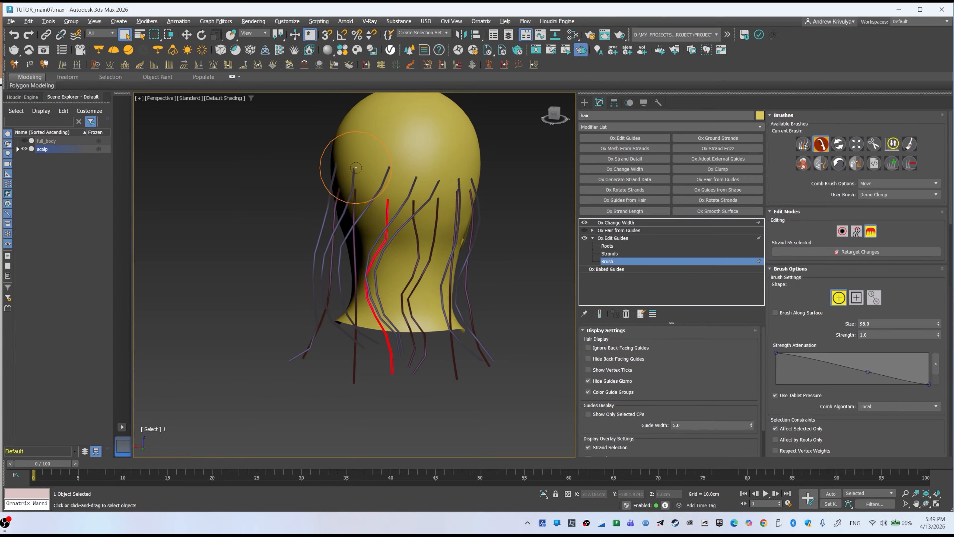
left_click(355, 190)
key("s")
key("w")
mouse_move(383, 278)
left_mouse_down()
mouse_move(379, 390)
mouse_move(383, 277)
left_mouse_up()
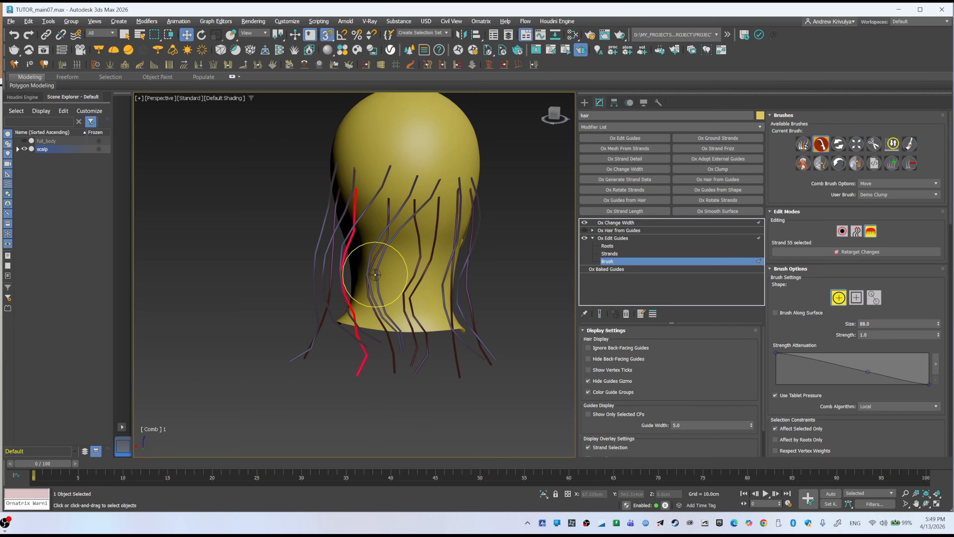
middle_click_drag(404, 252, 352, 259, "alt")
middle_click_drag(383, 304, 372, 307, "alt")
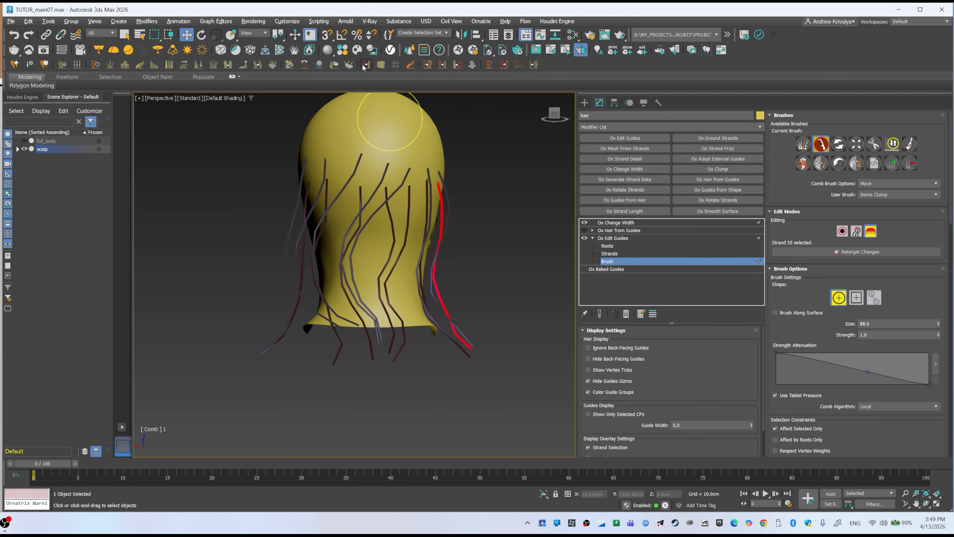
- Unhide all guides at root level to compare the groups, and hide the top and front guides again
key("q")
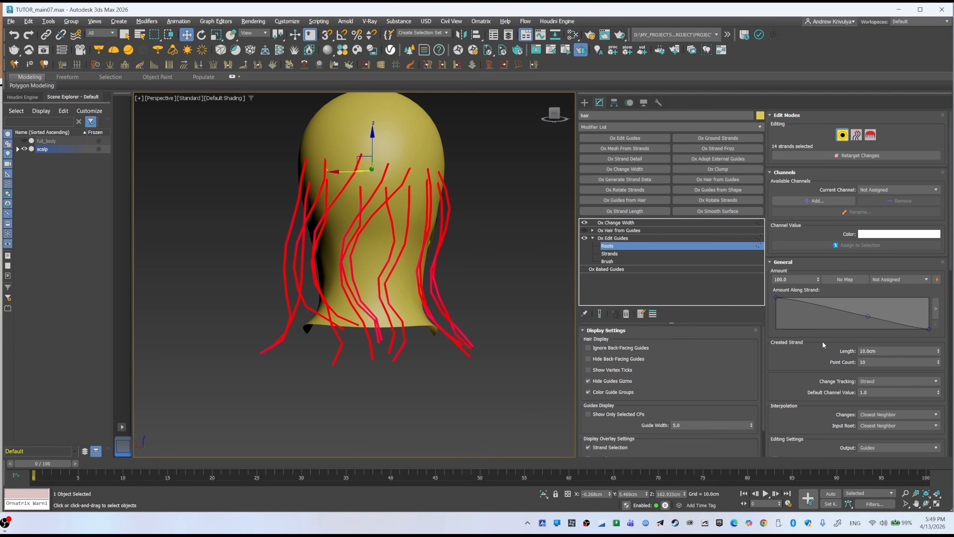
scroll(823, 344, "down", 5)
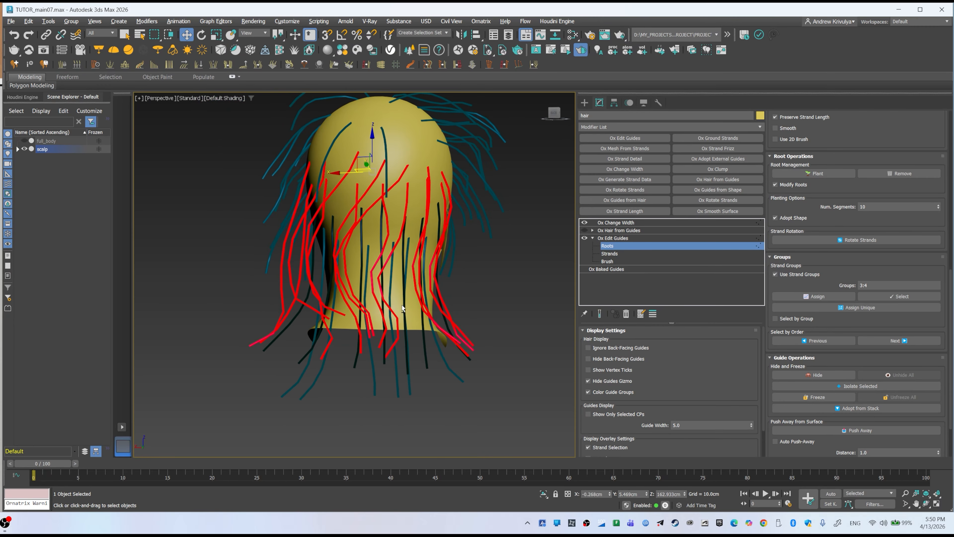
middle_click_drag(402, 305, 399, 331, "alt")
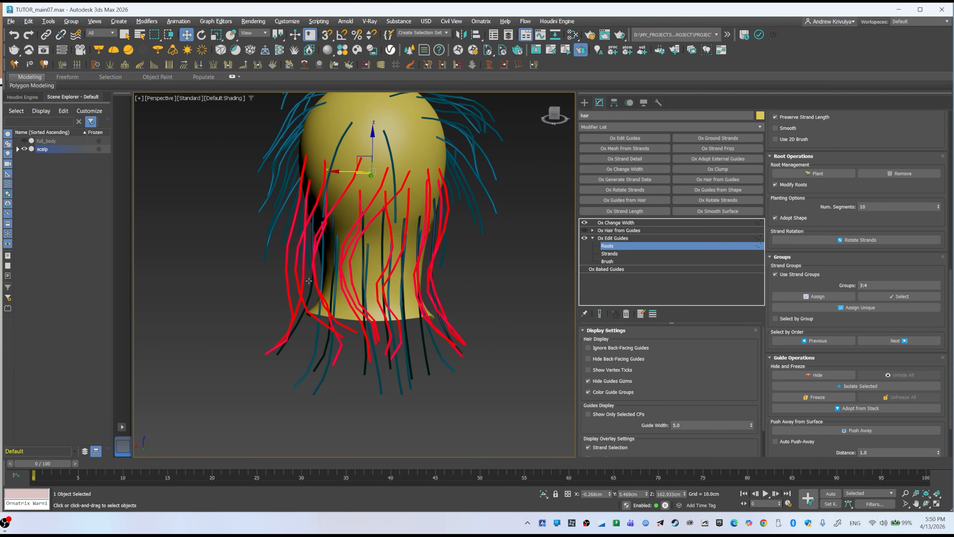
middle_click_drag(309, 281, 310, 257, "alt")
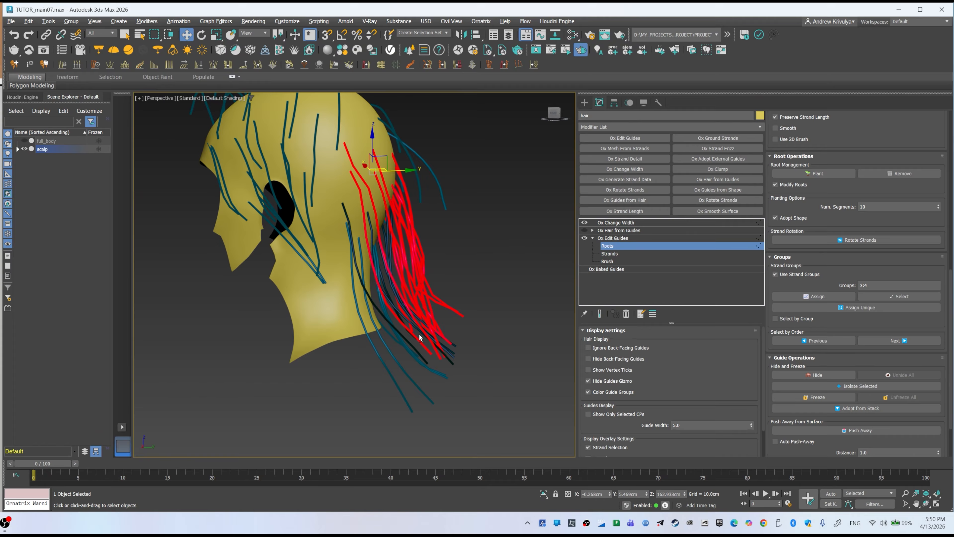
middle_click_drag(420, 335, 351, 344, "alt")
middle_click_drag(343, 286, 398, 285, "alt")
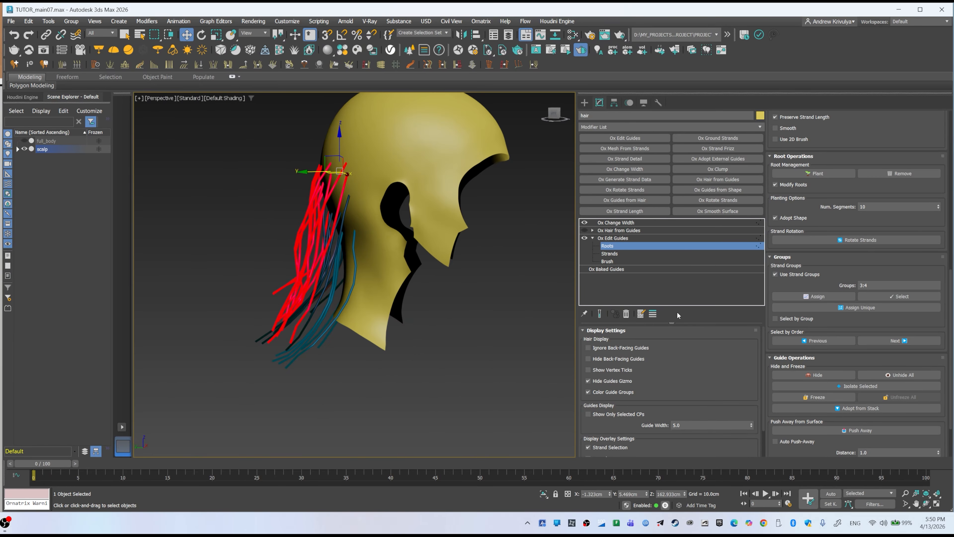
- Comb the ends of the selected back guides outward and bend the central nape guides into matching waves
left_click(607, 259)
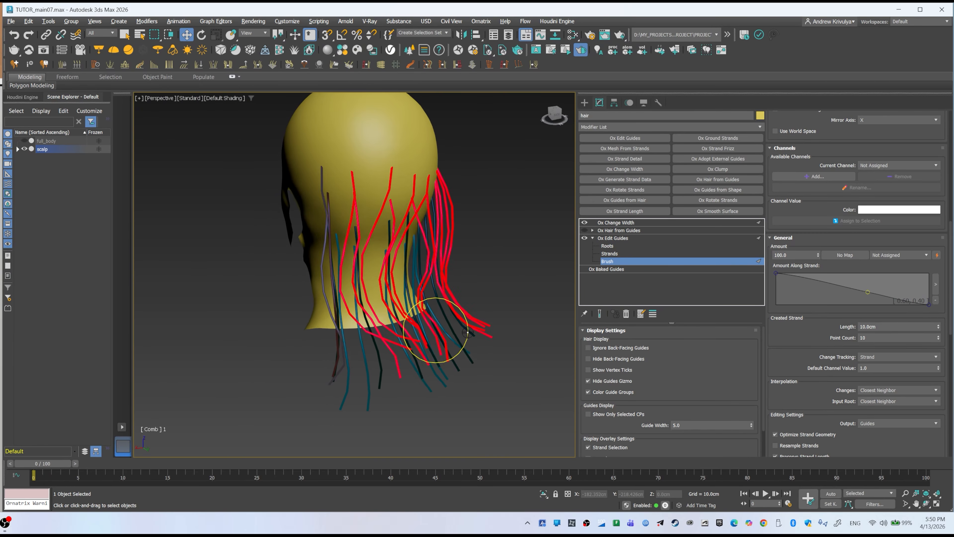
middle_click_drag(467, 332, 441, 320, "alt")
left_click_drag(441, 320, 442, 337)
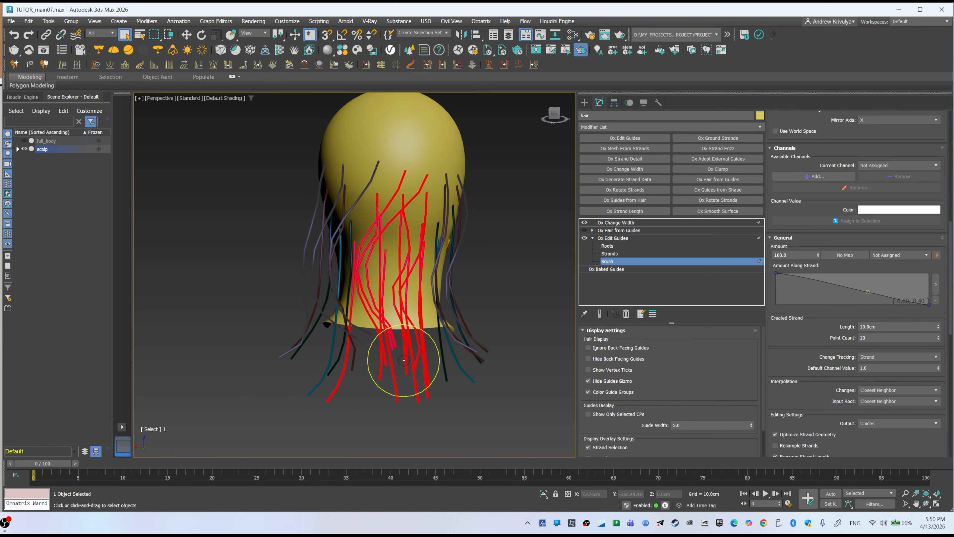
left_click_drag(392, 146, 399, 273, "alt")
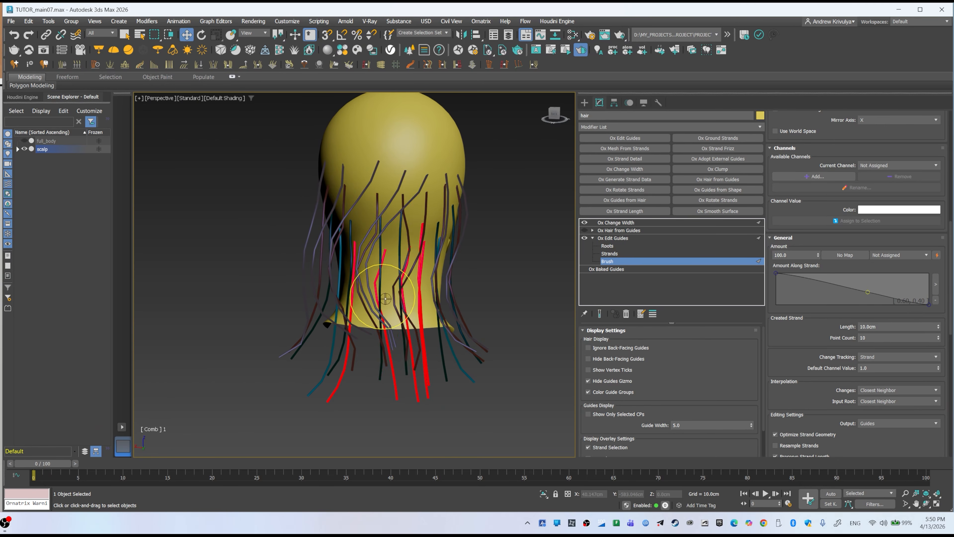
mouse_move(385, 297)
left_mouse_down()
mouse_move(473, 385)
mouse_move(385, 399)
mouse_move(366, 412)
left_mouse_up()
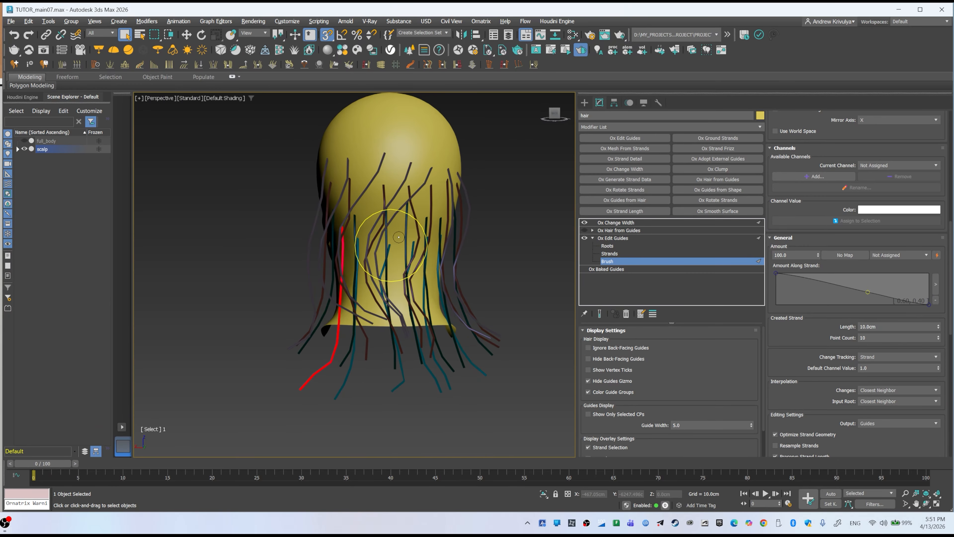
- Return to root-level editing and unhide all guides
mouse_move(400, 237)
middle_mouse_down("alt")
mouse_move(448, 267)
mouse_move(501, 266)
mouse_move(435, 184)
middle_mouse_up("alt")
key("1")
left_click(900, 376)
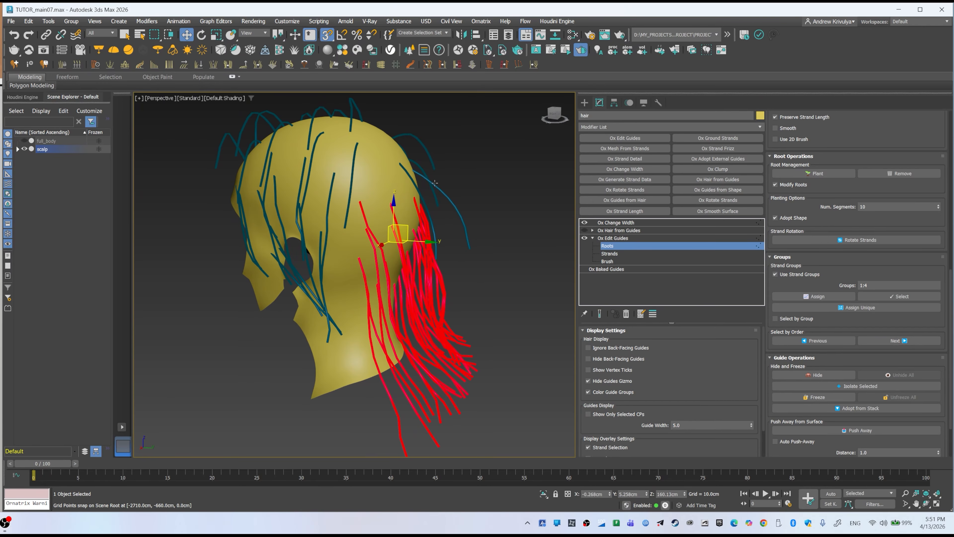
- Examine the shape and spacing of the combed guides from the back, the sides and below
middle_click_drag(383, 229, 408, 255, "alt")
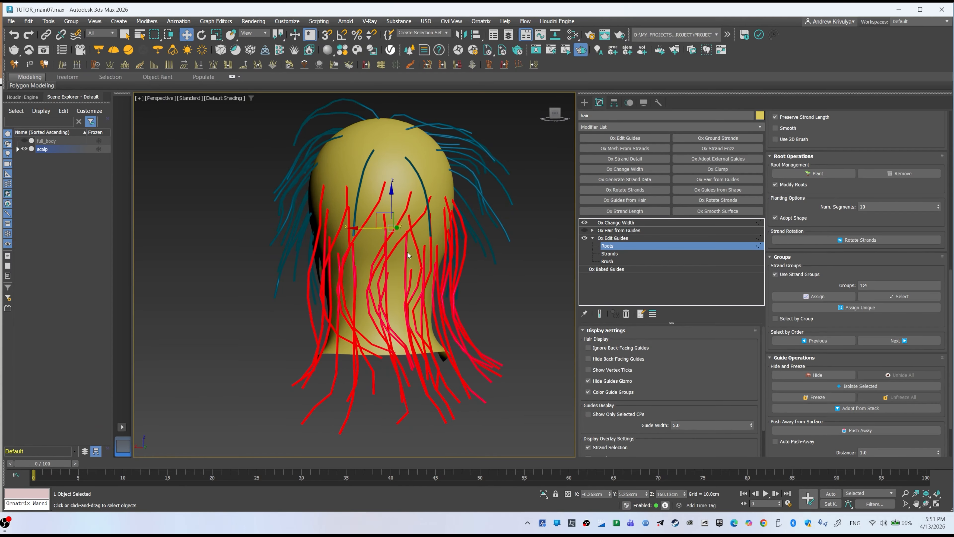
middle_click_drag(402, 214, 331, 169, "alt")
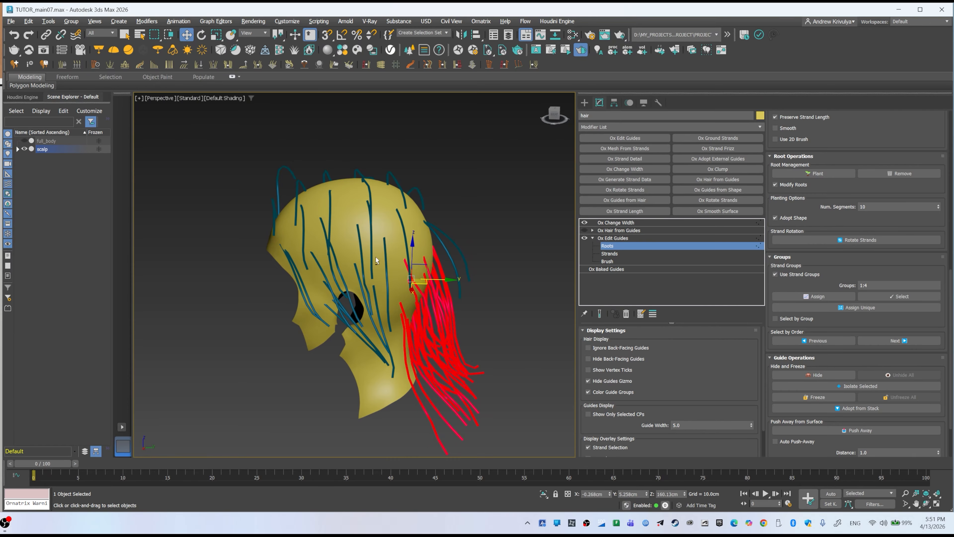
middle_click_drag(376, 260, 326, 256, "alt")
middle_click_drag(327, 256, 335, 177)
scroll(340, 153, "up", 2)
middle_click_drag(335, 177, 336, 222)
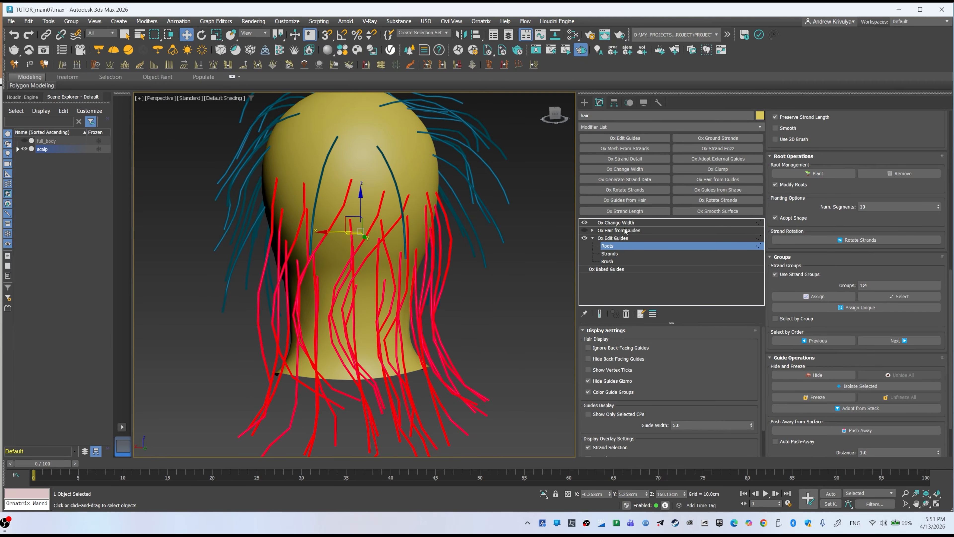
middle_click_drag(349, 260, 387, 237, "alt")
mouse_move(387, 237)
middle_mouse_down("alt")
mouse_move(394, 220)
mouse_move(383, 222)
middle_mouse_up("alt")
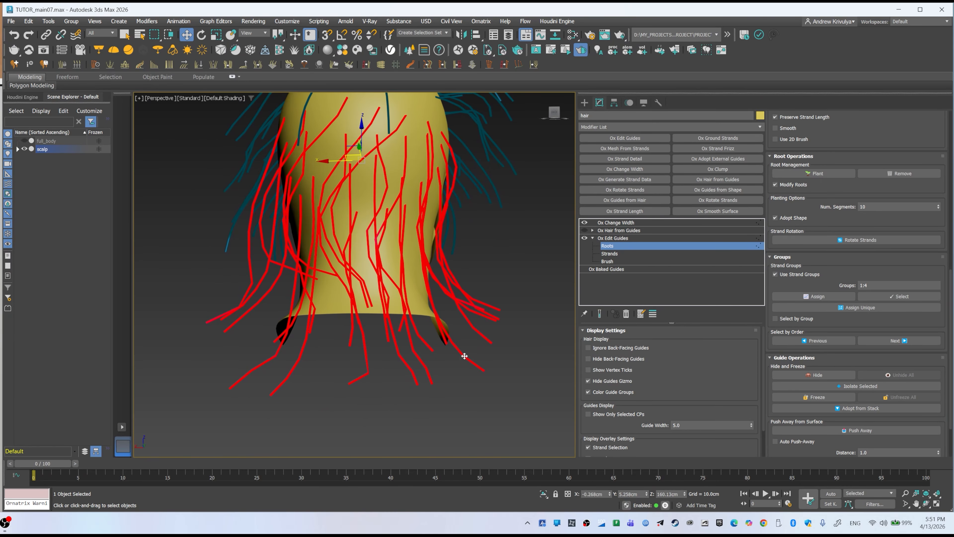
scroll(458, 283, "down", 2)
middle_click_drag(458, 284, 514, 302, "alt")
middle_click_drag(484, 267, 434, 253, "alt")
middle_click_drag(434, 252, 492, 276)
middle_click_drag(470, 350, 425, 325, "alt")
middle_click_drag(425, 324, 414, 418)
- Turn on Select by Group and select the whole guide group of the long nape guide
left_click(448, 338)
left_click(411, 418)
scroll(877, 309, "down", 3)
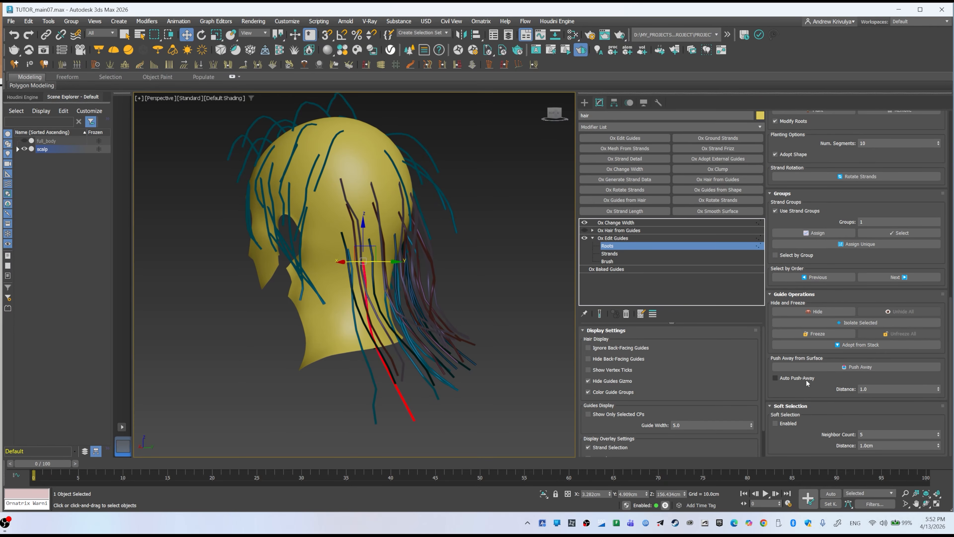
left_click(776, 255)
middle_click_drag(416, 313, 413, 297, "alt")
middle_click_drag(414, 297, 440, 341)
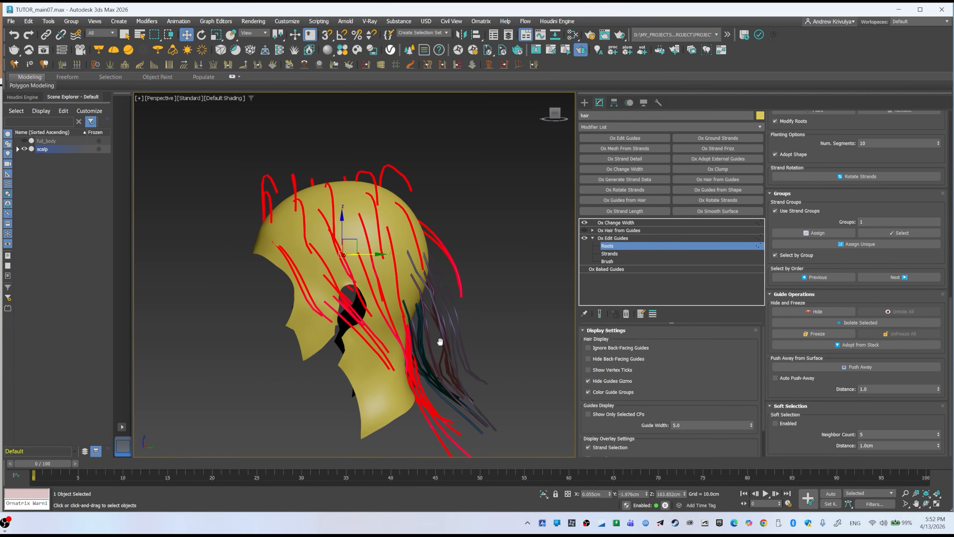
mouse_move(376, 271)
middle_mouse_down("alt")
mouse_move(361, 248)
mouse_move(319, 256)
mouse_move(376, 271)
middle_mouse_up("alt")
left_click(442, 423)
left_click(444, 420)
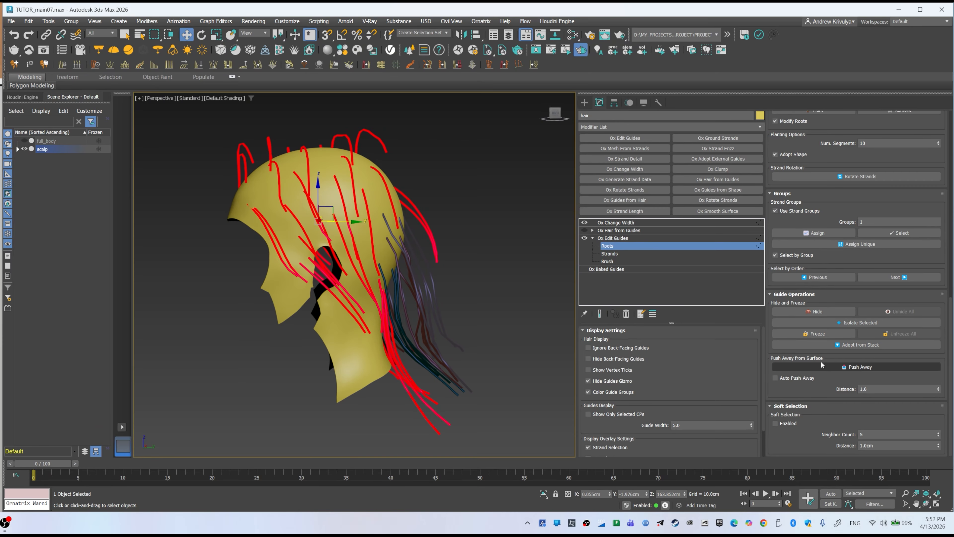
- Turn off Select by Group and assign the crown, front and side guides to strand group 5
left_click(775, 255)
middle_click_drag(428, 308, 368, 314, "alt")
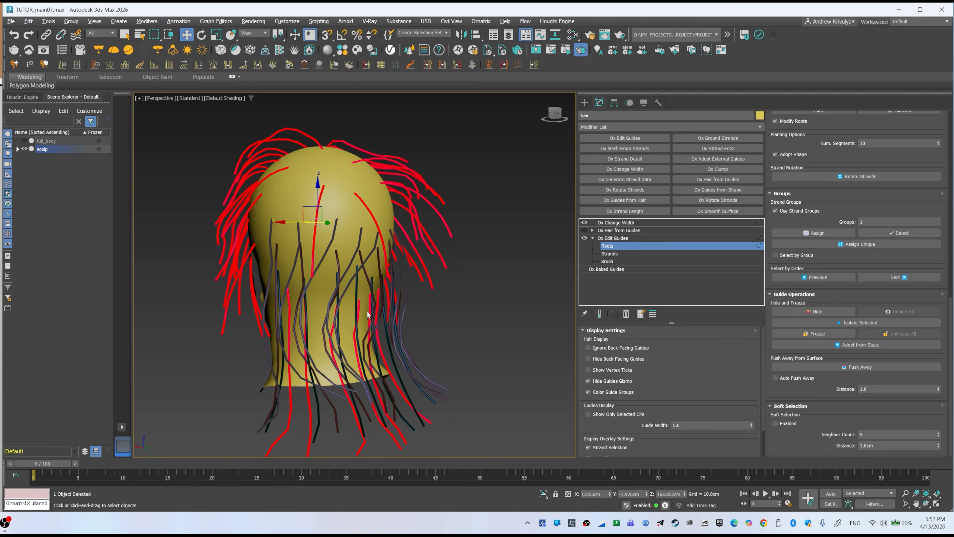
middle_click_drag(188, 407, 187, 376, "alt")
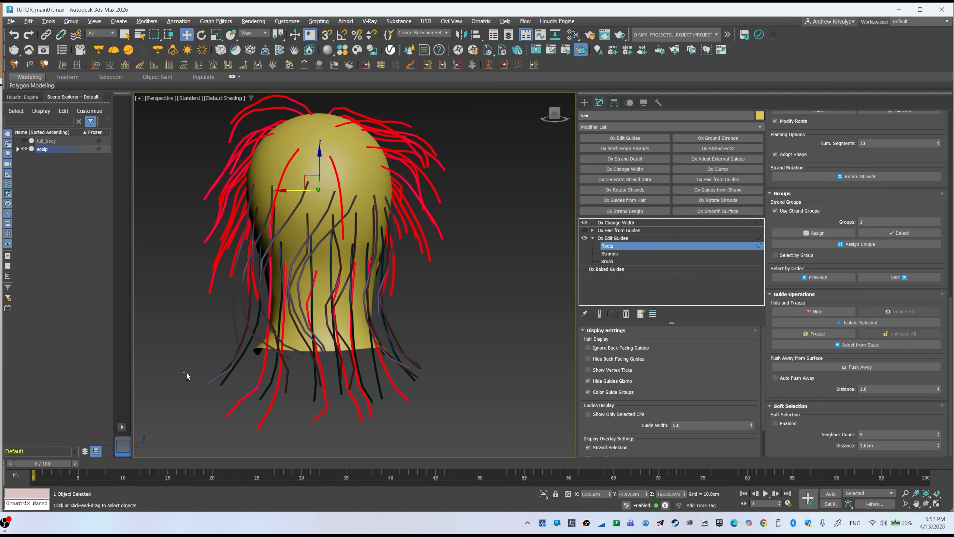
left_click_drag(457, 438, 458, 436)
middle_click_drag(328, 140, 417, 171, "alt")
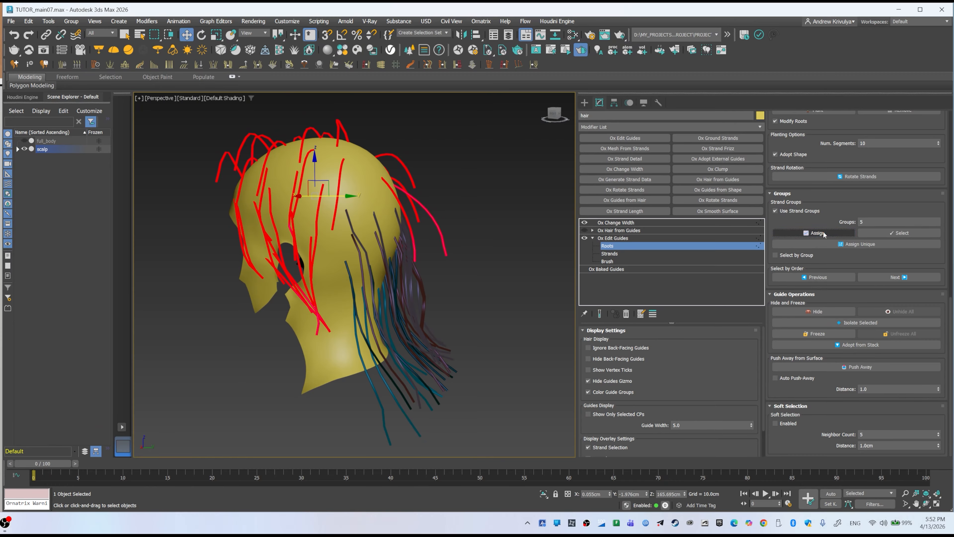
- Select the back-of-head guides of groups 1 to 4, turn on Select by Group and isolate the selected guides
left_click(486, 275)
middle_click_drag(484, 334, 478, 340, "alt")
left_click_drag(356, 462, 356, 461)
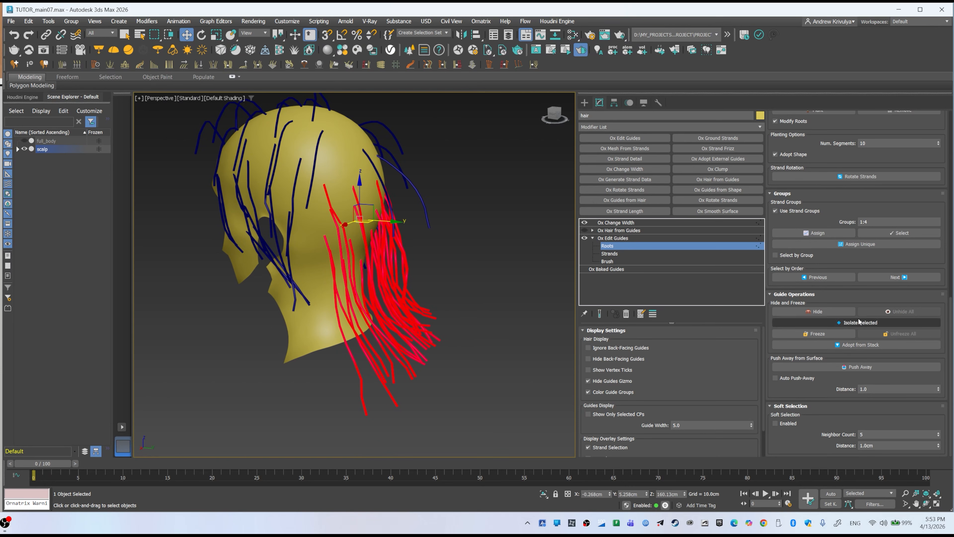
left_click(776, 255)
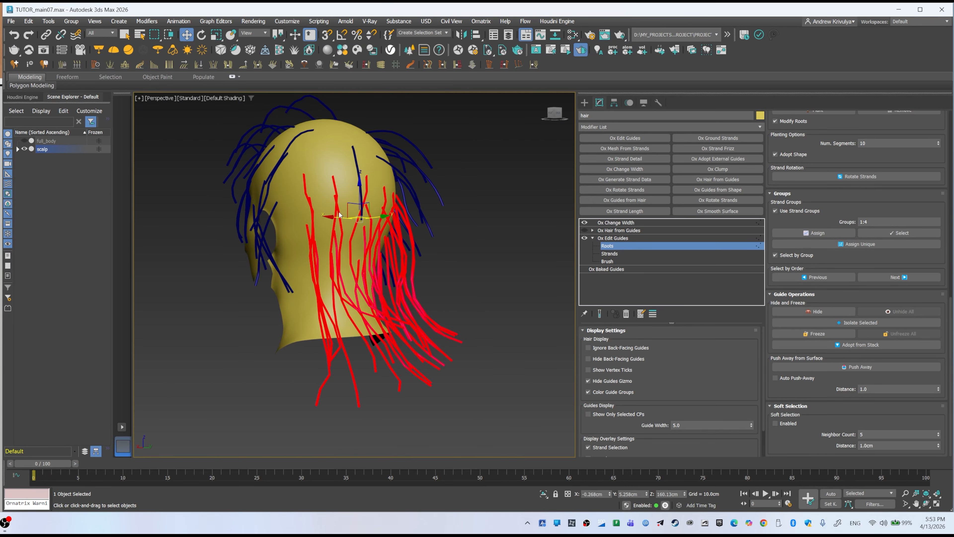
left_click(806, 324)
middle_click_drag(425, 276, 398, 244, "alt")
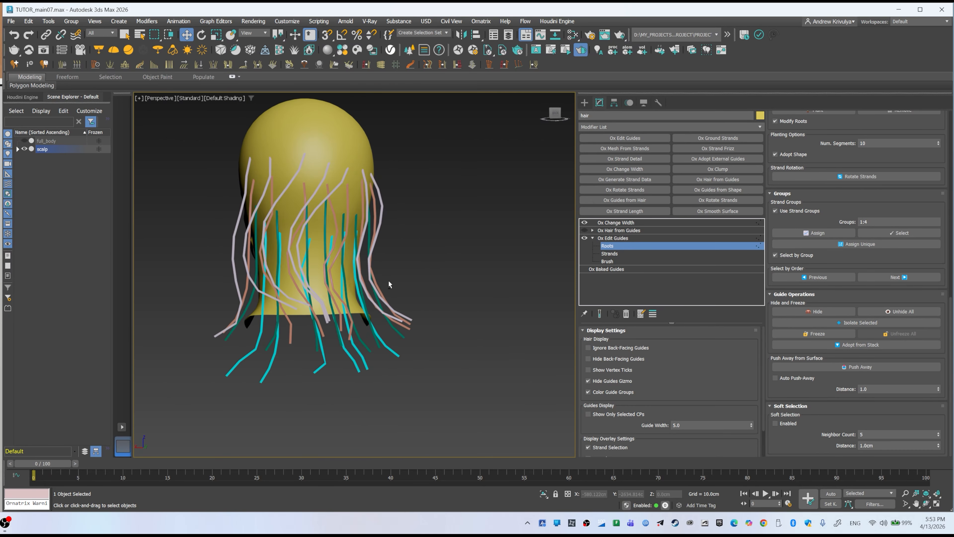
- Select the lowest nape guide group, isolate it and return to the top level of Edit Guides
middle_click_drag(389, 283, 399, 263)
middle_click_drag(400, 263, 372, 278, "alt")
left_click_drag(301, 364, 457, 381)
mouse_move(359, 335)
middle_mouse_down("alt")
mouse_move(386, 336)
mouse_move(366, 333)
middle_mouse_up("alt")
left_click(854, 323)
middle_click_drag(317, 259, 370, 255, "alt")
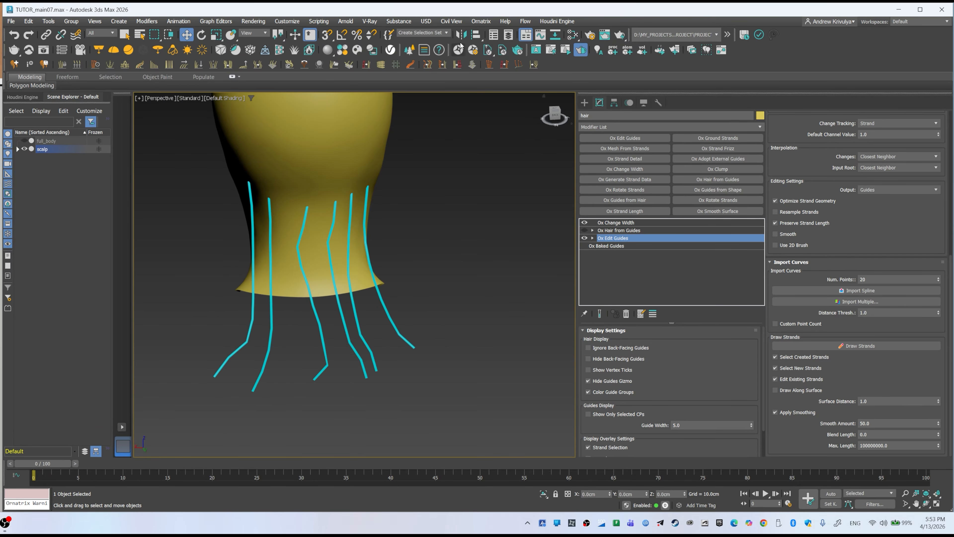
left_click(475, 22)
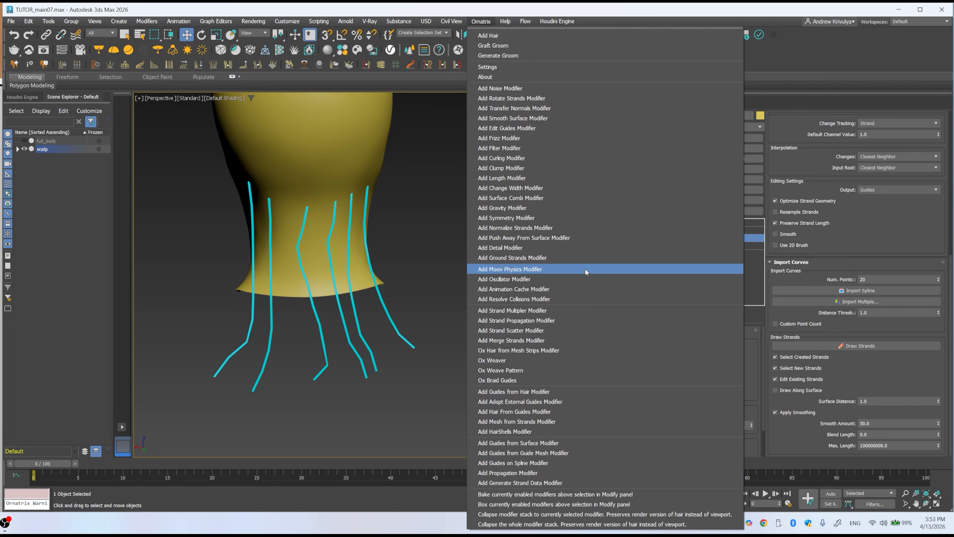
left_click(586, 248)
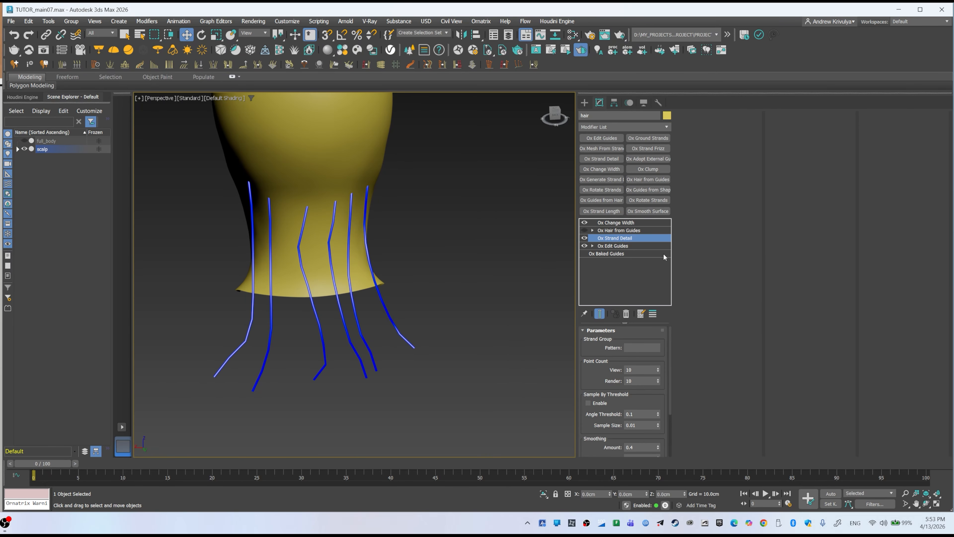
key("ctrl+z")
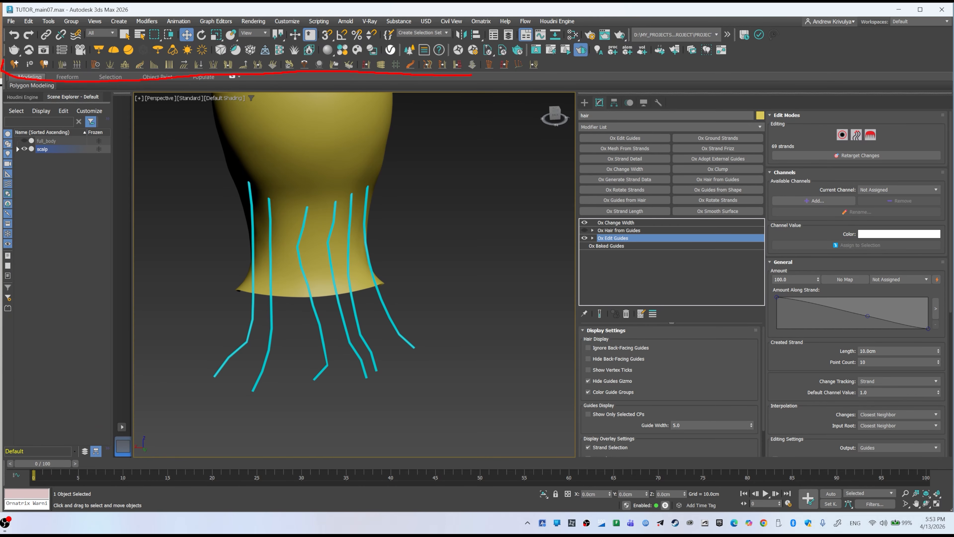
left_click_drag(581, 100, 600, 120)
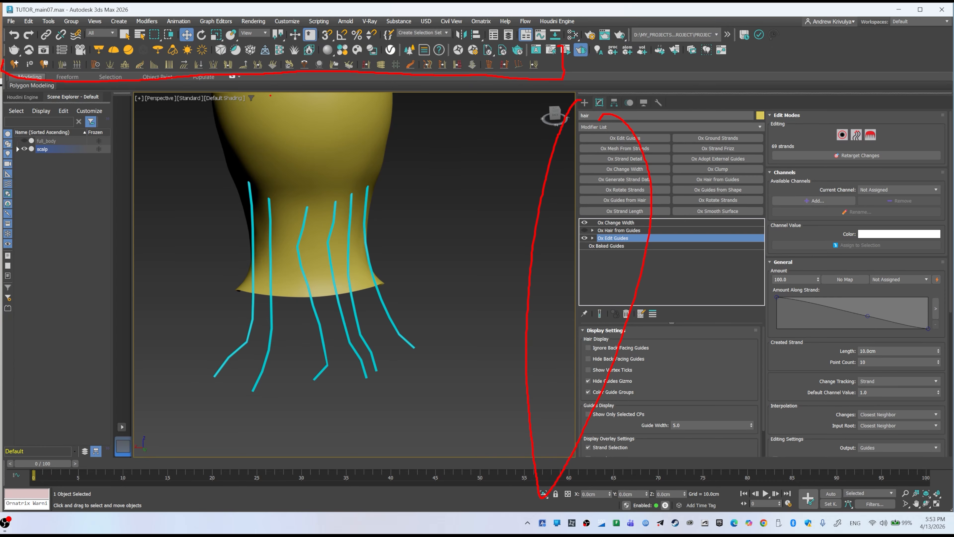
key("Escape")
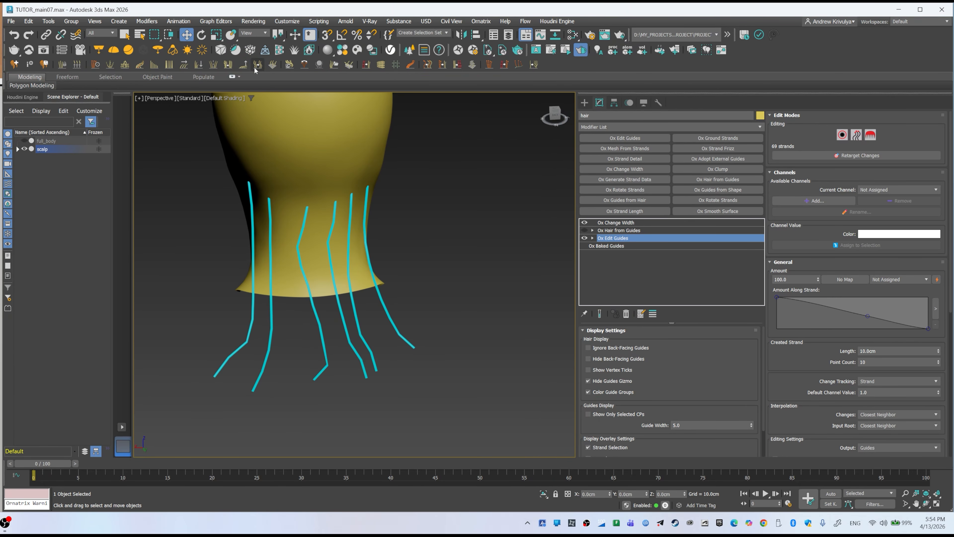
left_click(258, 66)
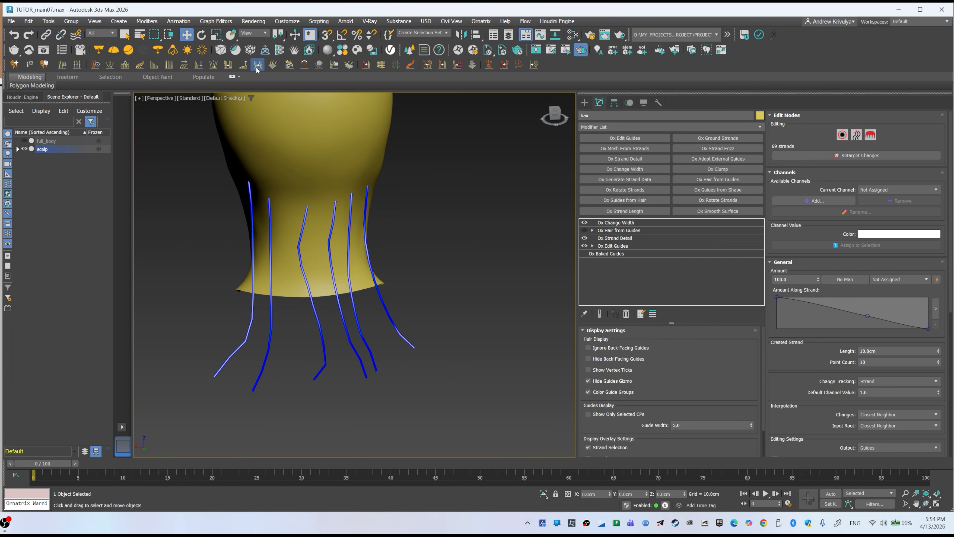
key("Delete")
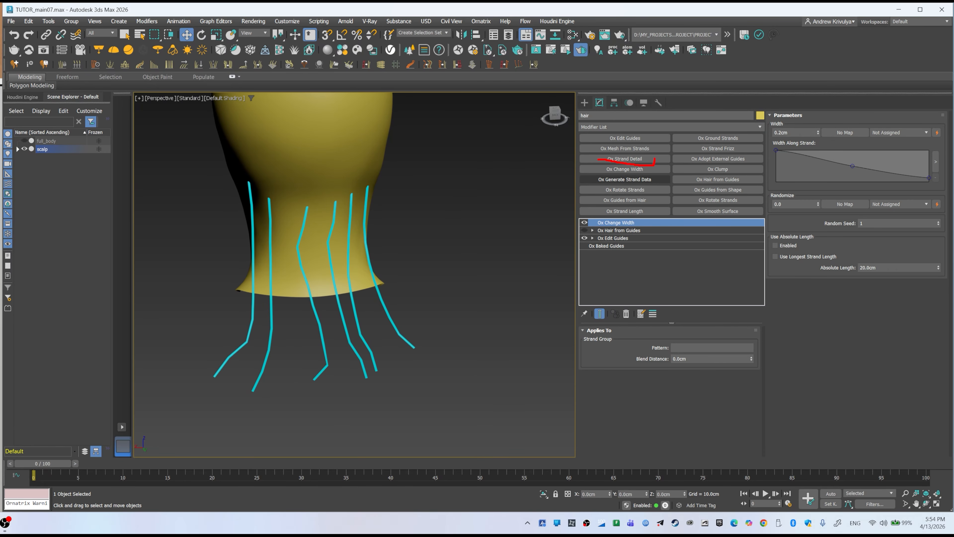
key("Escape")
- Add a Strand Detail modifier above Edit Guides with view and render point counts of 30, smoothing amount 1.0 and smoothing point count 8
left_click(626, 237)
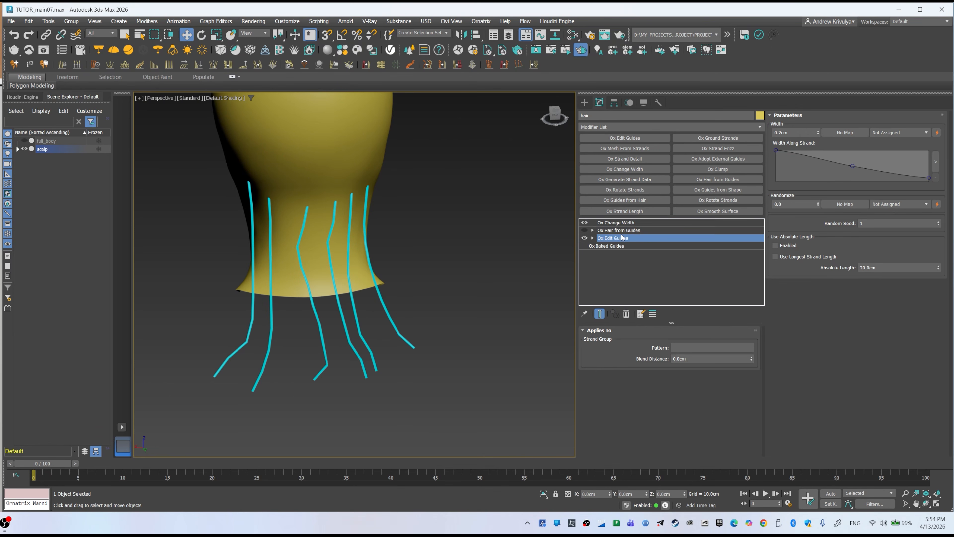
left_click(625, 160)
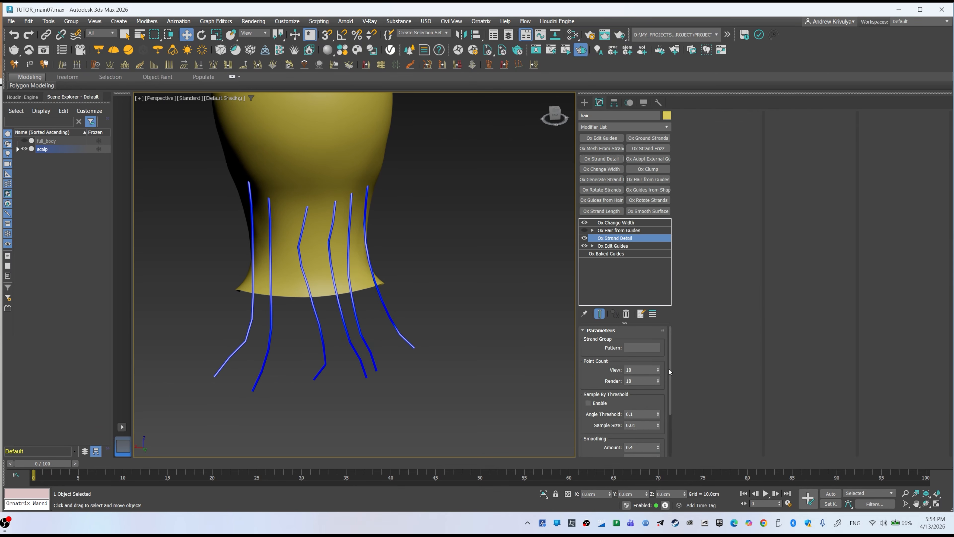
type("0")
key("Tab")
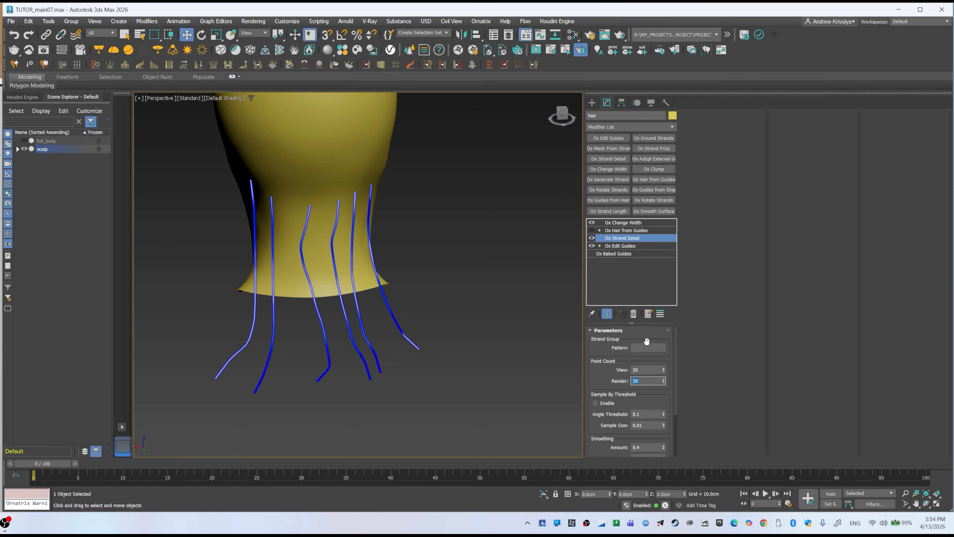
left_click_drag(595, 386, 601, 300)
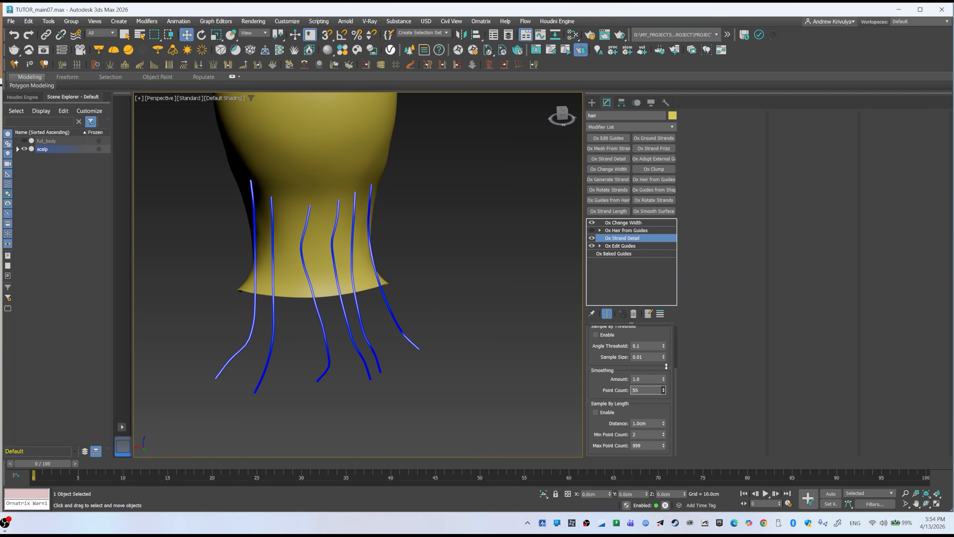
left_click_drag(666, 366, 680, 447)
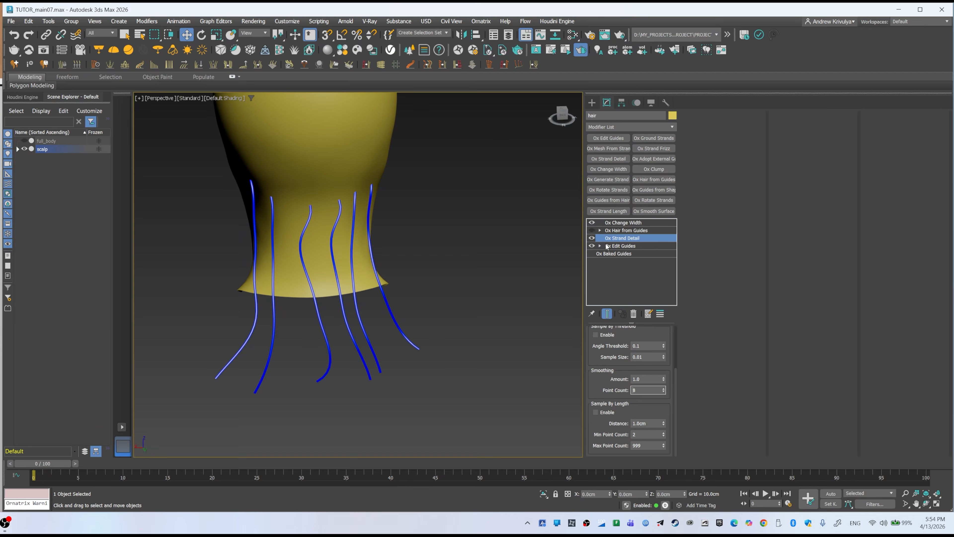
- Collapse Strand Detail and the modifiers below it into Baked Guides and add a new Edit Guides modifier above
right_click(632, 239)
left_click(661, 323)
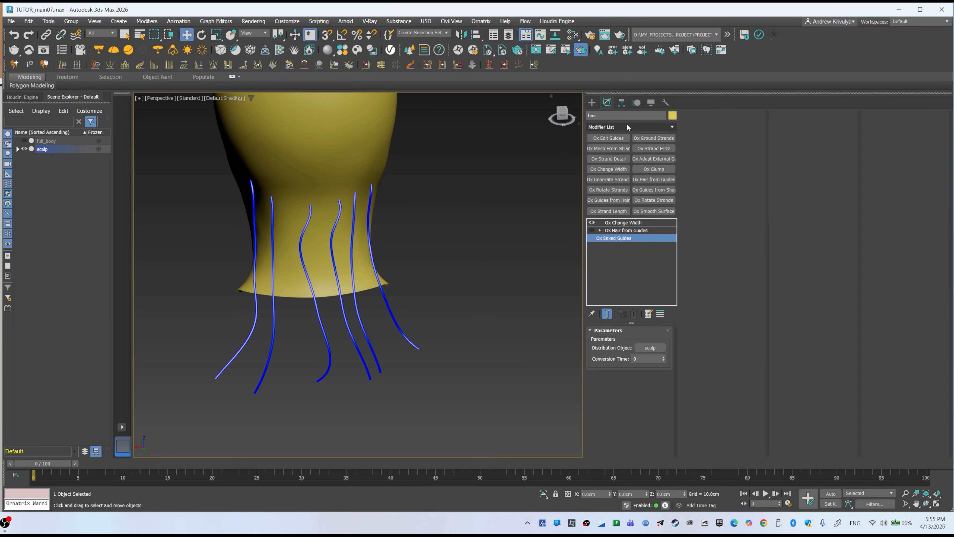
left_click(609, 139)
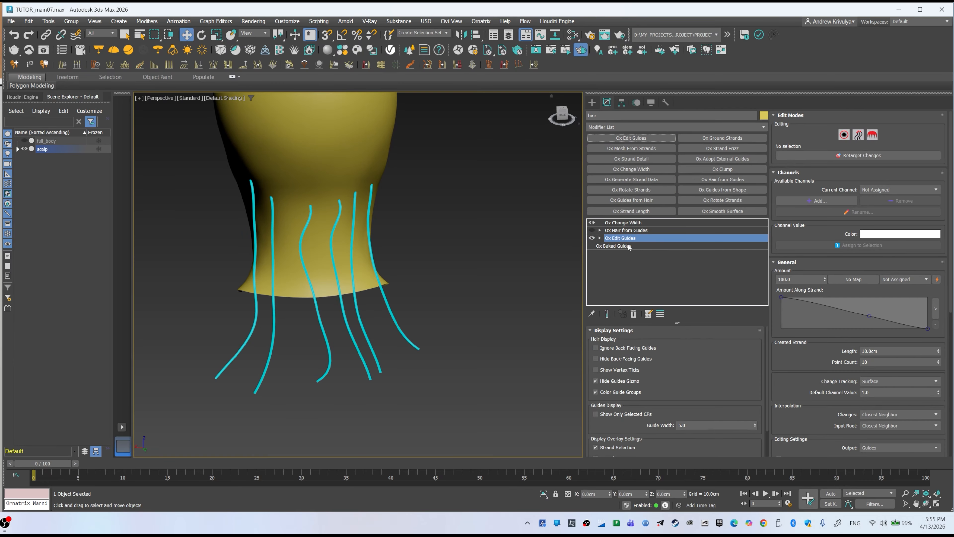
- Select the outermost nape guide, open Brush editing and return to the top level of the new Edit Guides modifier
left_click(624, 222)
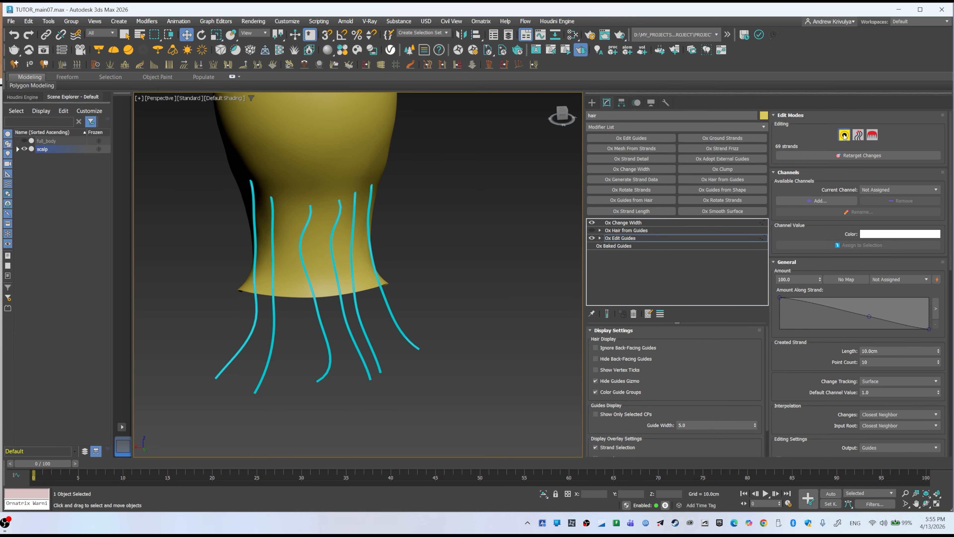
left_click(600, 238)
left_click(614, 261)
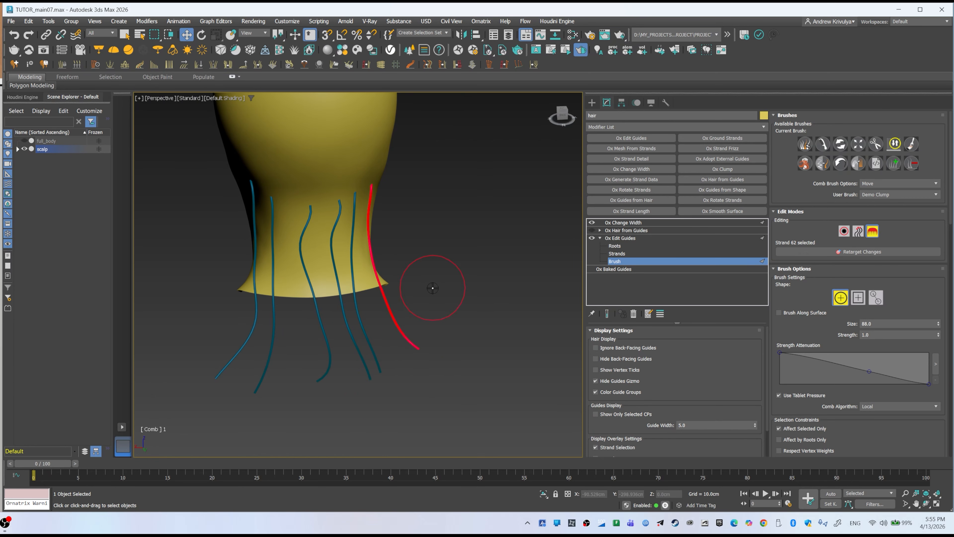
left_click(615, 261)
middle_click_drag(347, 233, 361, 235, "alt")
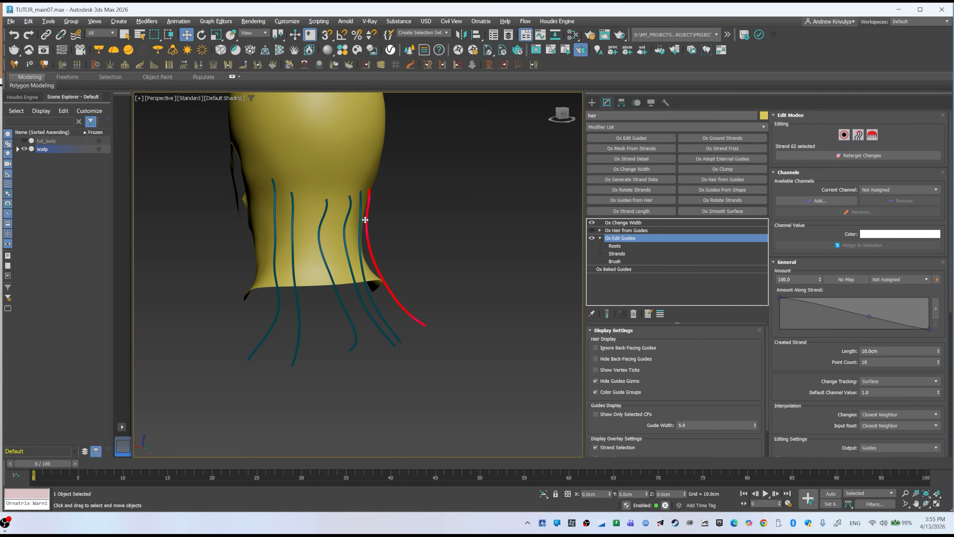
- Enable Hair from Guides, add an Edit Guides modifier above it and set its Change Tracking to Strand
left_click(611, 230)
left_click(600, 230)
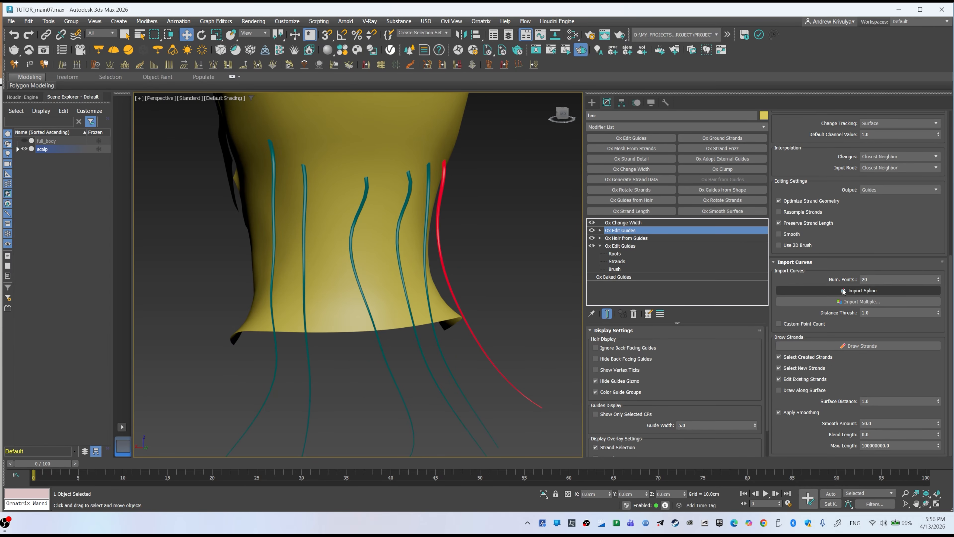
scroll(879, 225, "down", 5)
left_click(879, 202)
left_click(879, 222)
scroll(798, 188, "up", 5)
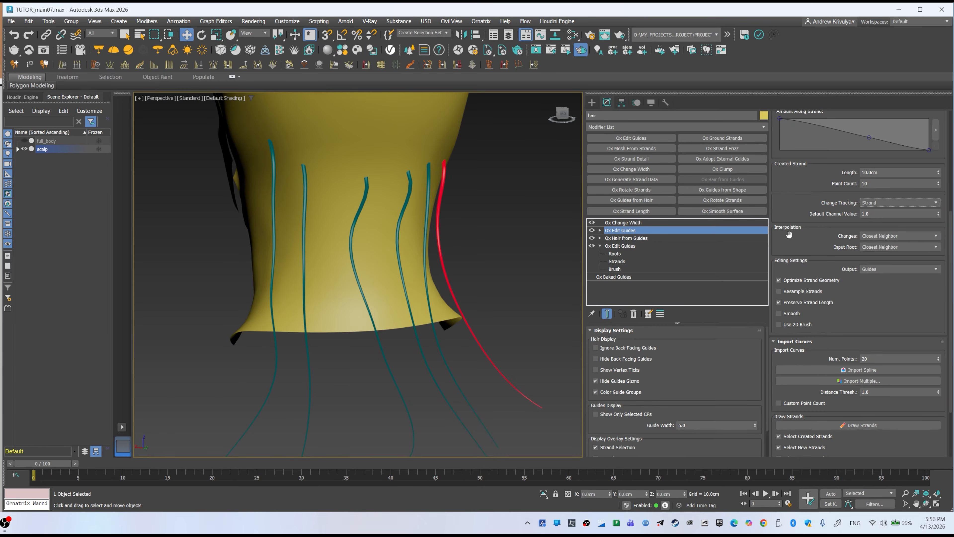
- Switch the upper Edit Guides modifier to brush editing and set the Create brush's root placement position to Random
left_click(873, 135)
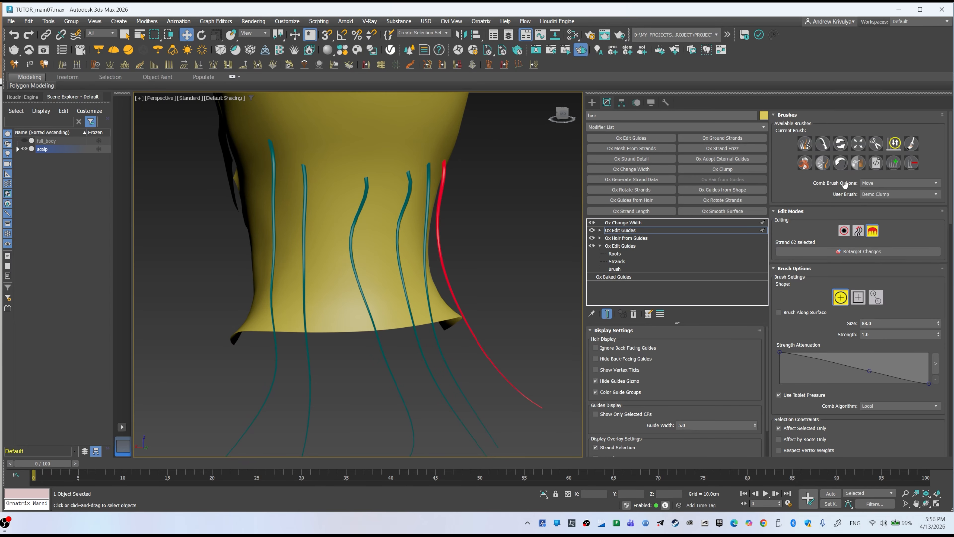
scroll(878, 259, "down", 7)
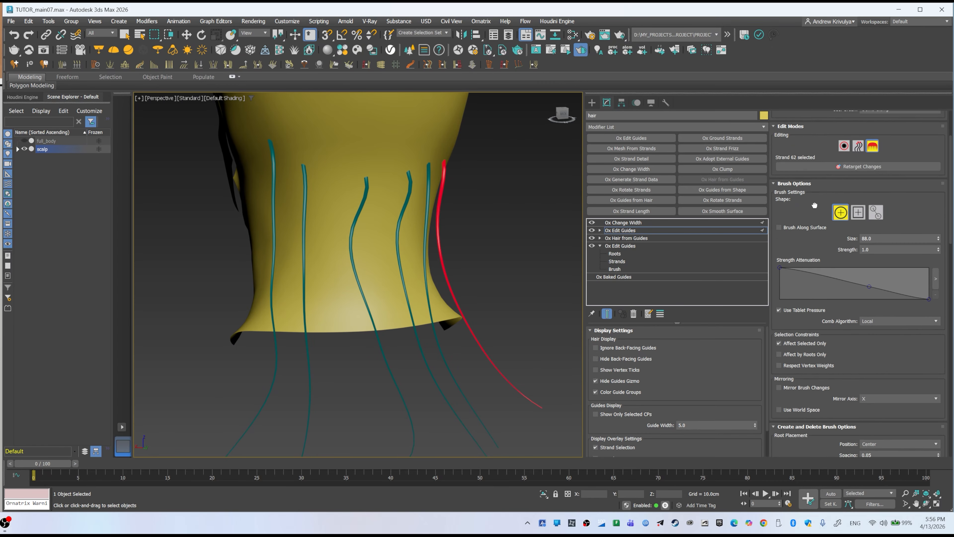
left_click(879, 260)
left_click(883, 275)
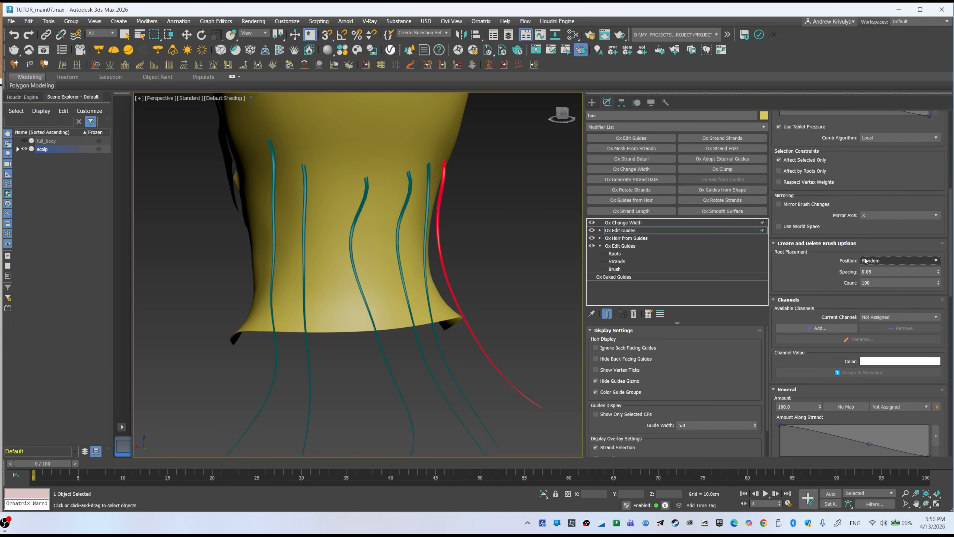
- Try to paint new strands across the nape with the Create brush
middle_click_drag(362, 282, 281, 244, "alt")
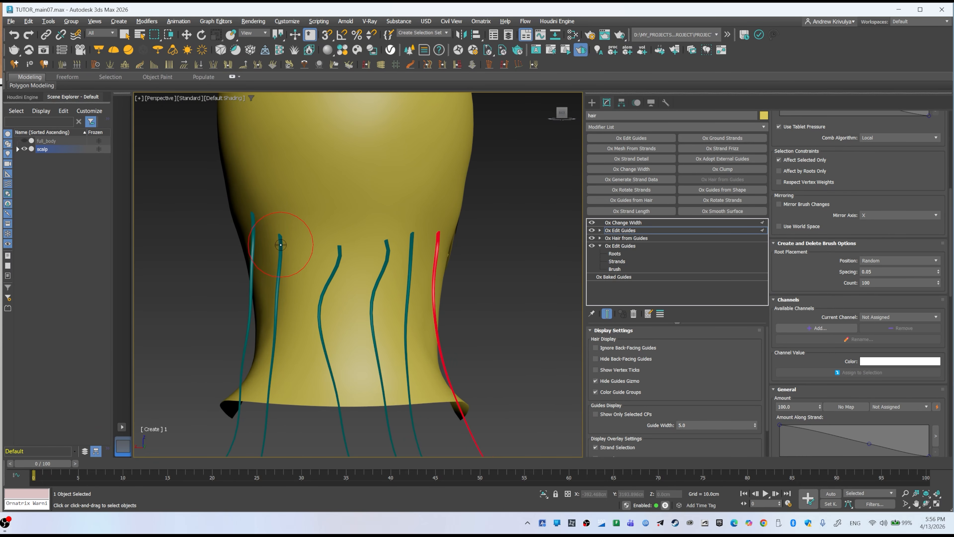
mouse_move(272, 243)
left_mouse_down()
mouse_move(262, 221)
mouse_move(339, 231)
mouse_move(413, 218)
left_mouse_up()
middle_click_drag(420, 324, 346, 262, "alt")
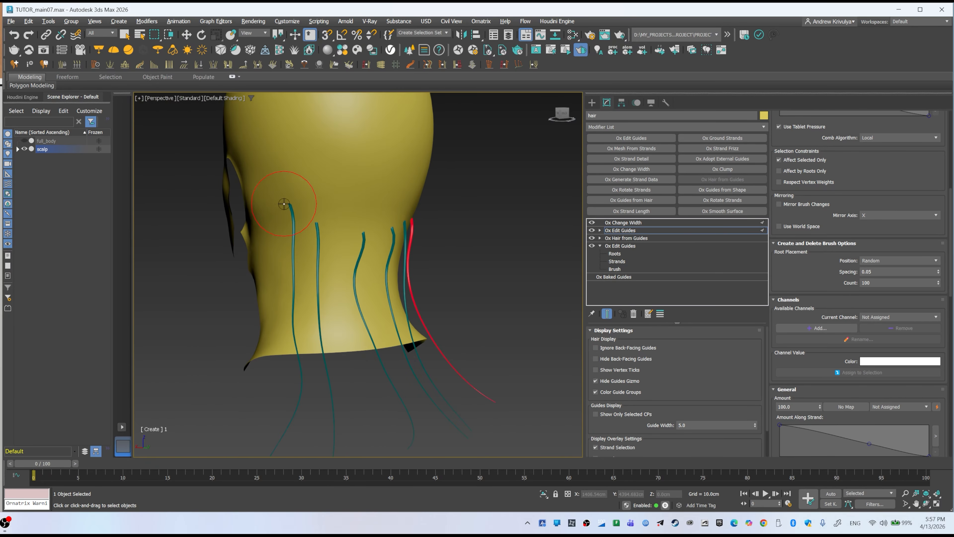
mouse_move(432, 263)
middle_mouse_down("alt")
mouse_move(406, 211)
mouse_move(420, 165)
mouse_move(404, 277)
mouse_move(329, 269)
mouse_move(340, 261)
mouse_move(300, 213)
mouse_move(394, 236)
middle_mouse_up("alt")
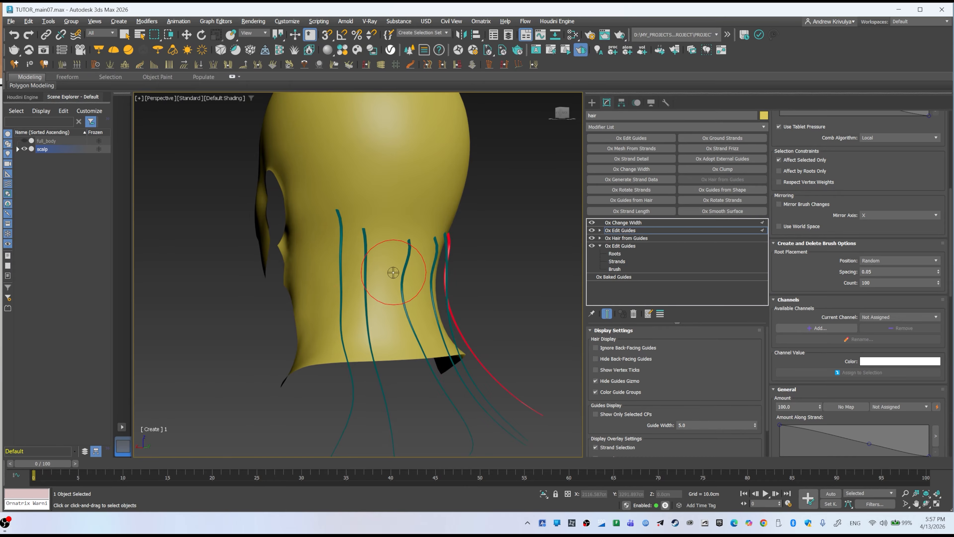
- Paint dense strands around the first nape guides at the back of the head with the Create brush
middle_click_drag(393, 272, 333, 334, "alt")
middle_click_drag(320, 184, 329, 162, "alt")
scroll(327, 231, "up", 4)
mouse_move(327, 319)
middle_mouse_down()
mouse_move(327, 230)
mouse_move(336, 232)
mouse_move(314, 225)
middle_mouse_up()
left_click_drag(312, 216, 341, 240)
mouse_move(344, 248)
middle_mouse_down("alt")
mouse_move(440, 277)
mouse_move(394, 278)
mouse_move(352, 243)
mouse_move(338, 245)
mouse_move(383, 309)
mouse_move(398, 301)
mouse_move(355, 180)
mouse_move(375, 288)
mouse_move(356, 253)
middle_mouse_up("alt")
scroll(342, 234, "up", 3)
left_click(337, 247)
scroll(398, 297, "down", 4)
scroll(355, 184, "up", 5)
scroll(375, 288, "down", 3)
middle_click_drag(356, 253, 370, 254)
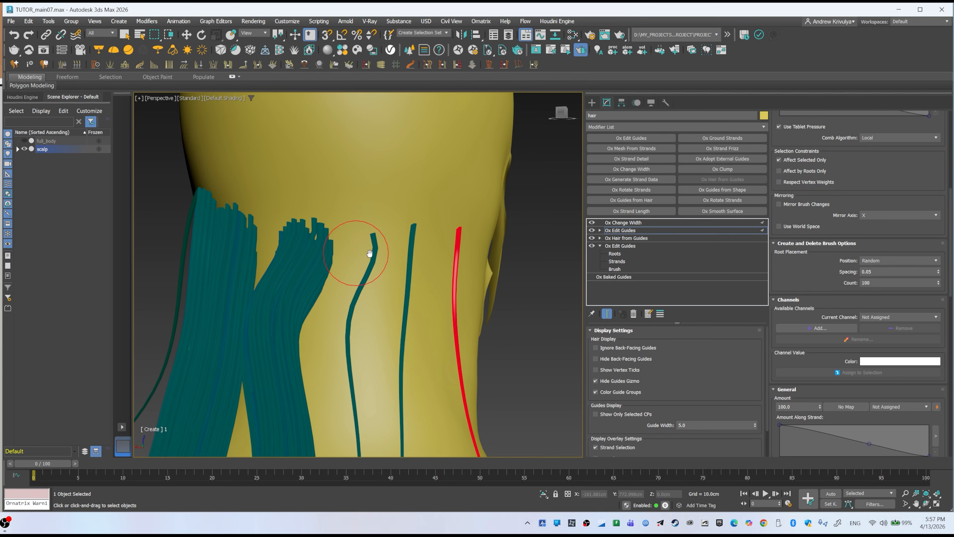
- Fill the remaining gaps between the nape strand clusters with more Create brush strands
middle_click_drag(398, 308, 319, 241, "alt")
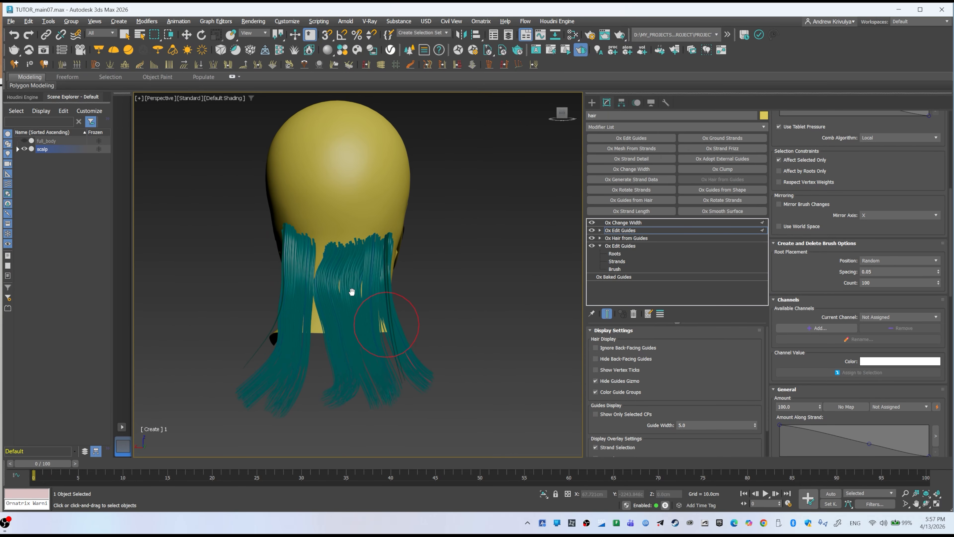
scroll(338, 282, "up", 6)
scroll(338, 281, "down", 6)
scroll(317, 256, "up", 4)
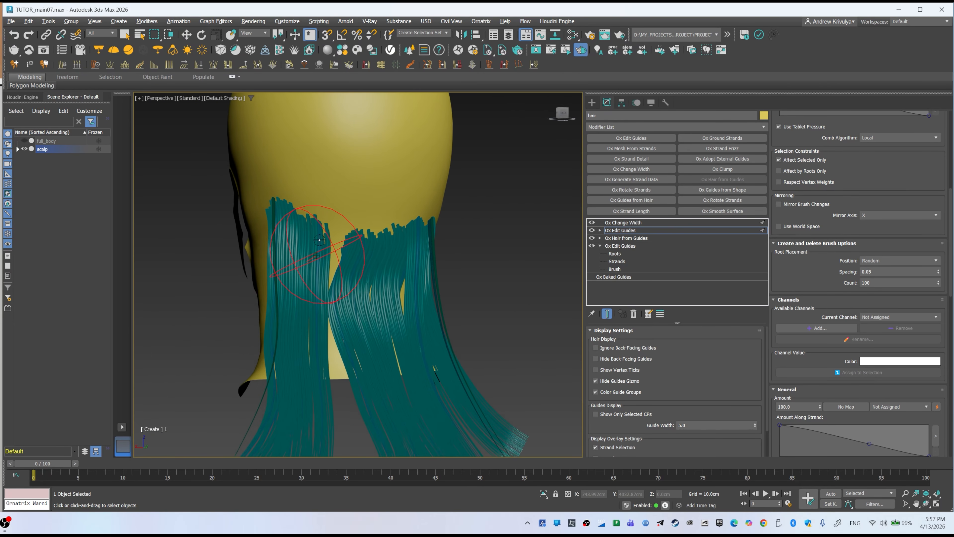
scroll(320, 245, "up", 3)
left_click(336, 228)
mouse_move(380, 253)
middle_mouse_down("alt")
mouse_move(274, 241)
mouse_move(289, 259)
mouse_move(359, 264)
mouse_move(368, 322)
mouse_move(558, 267)
middle_mouse_up("alt")
left_click(405, 221)
scroll(397, 241, "down", 4)
scroll(369, 322, "up", 5)
middle_click_drag(407, 318, 488, 247, "alt")
- Set the Change Width modifier's width to 0.1 cm and check the viewport rendering options
left_click(637, 223)
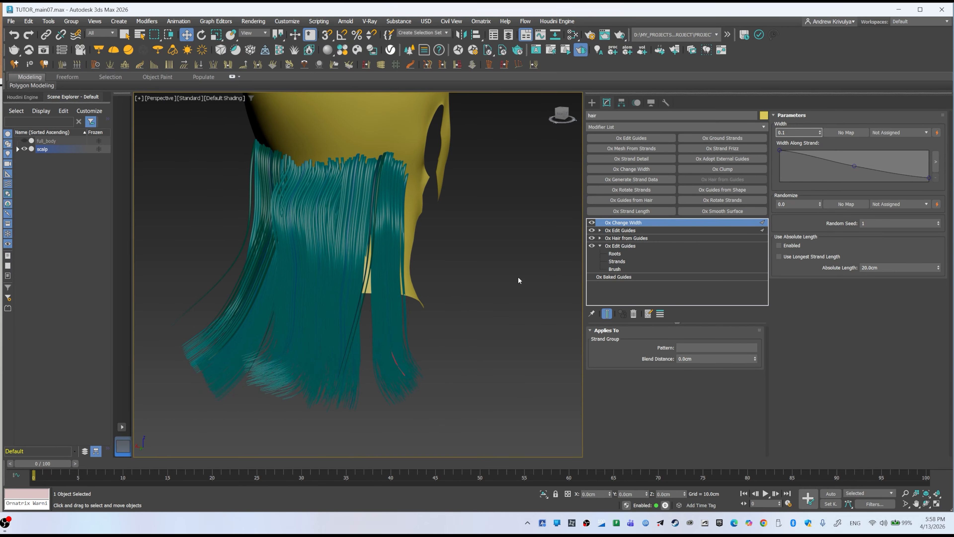
middle_click_drag(390, 234, 176, 129, "alt")
left_click(196, 99)
left_click(203, 139)
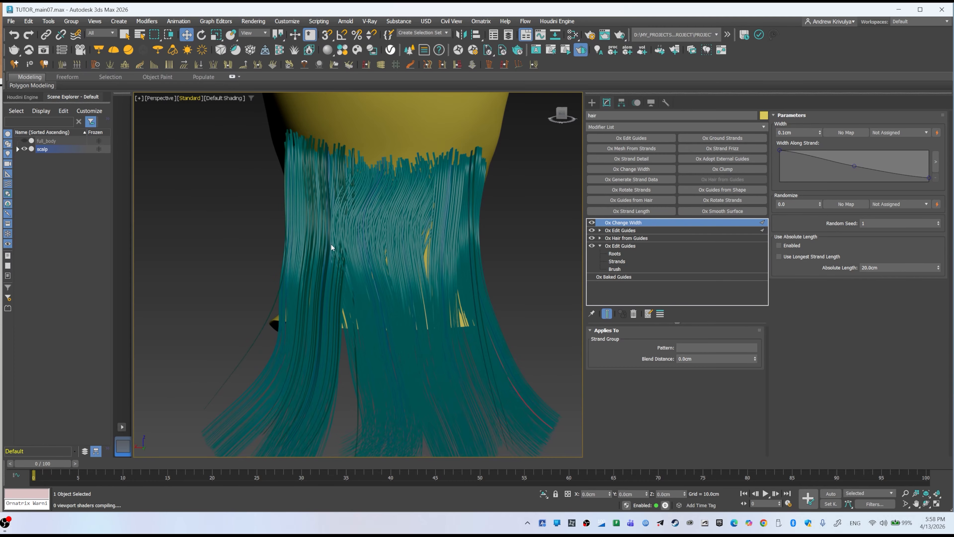
mouse_move(330, 247)
middle_mouse_down("alt")
mouse_move(505, 241)
mouse_move(378, 213)
mouse_move(362, 222)
mouse_move(391, 180)
mouse_move(319, 179)
mouse_move(390, 179)
middle_mouse_up("alt")
left_click(190, 98)
left_click(527, 152)
middle_click_drag(280, 350, 455, 322, "alt")
- Check Render Setup and start an interactive V-Ray render in the perspective viewport
left_click(253, 21)
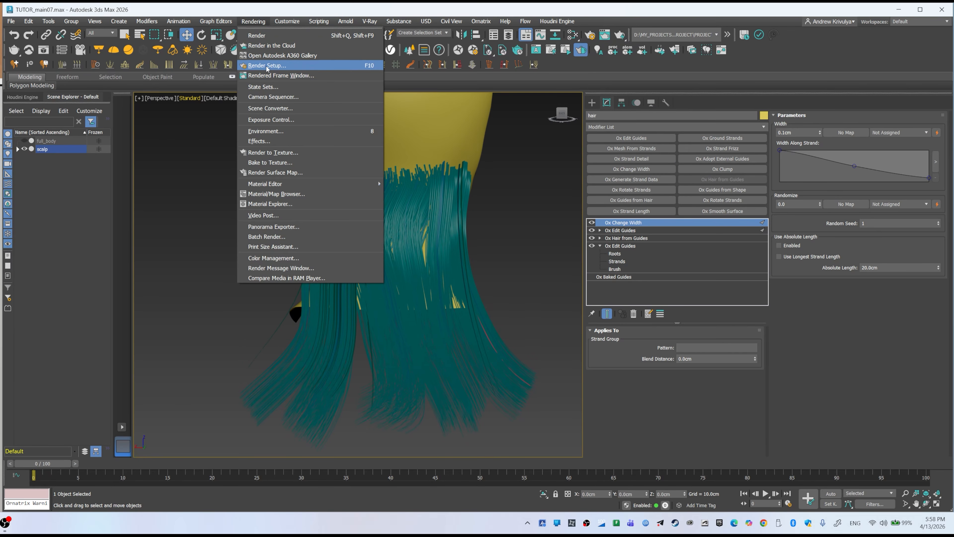
left_click(268, 66)
left_click(177, 100)
left_click(178, 143)
left_click(305, 61)
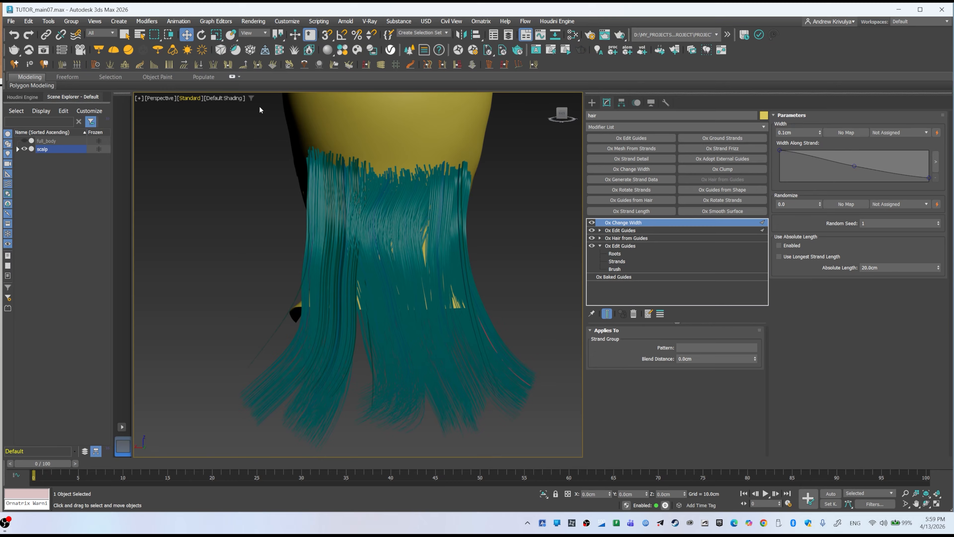
left_click(209, 99)
left_click(225, 241)
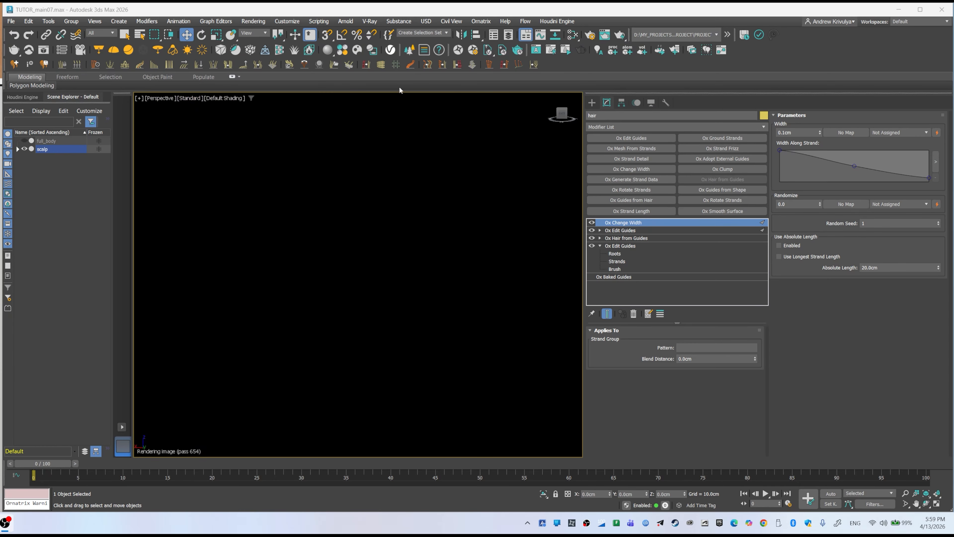
- Add a V-Ray Dome Light to the scene and move the V-Ray Log out of the way
left_click(370, 21)
mouse_move(379, 56)
mouse_move(486, 66)
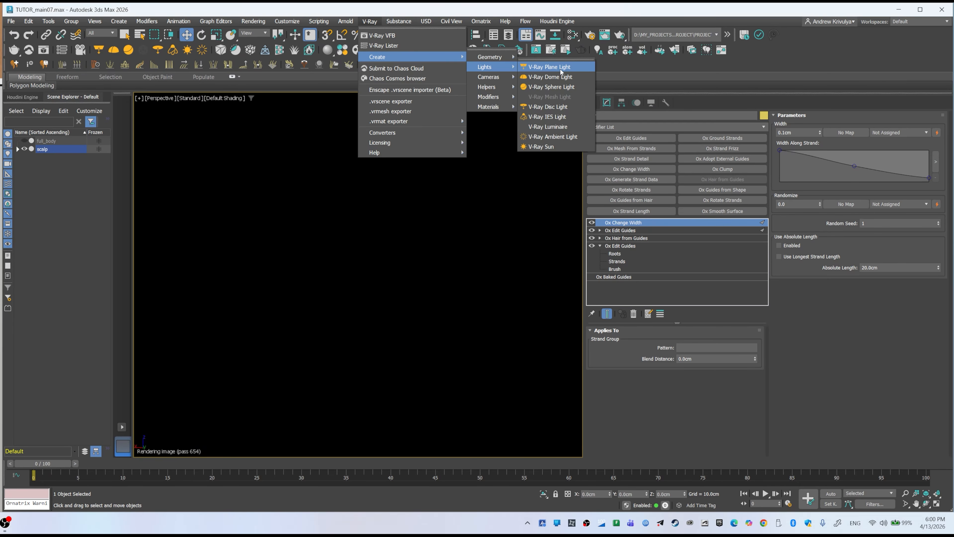
left_click(564, 78)
left_click(453, 232)
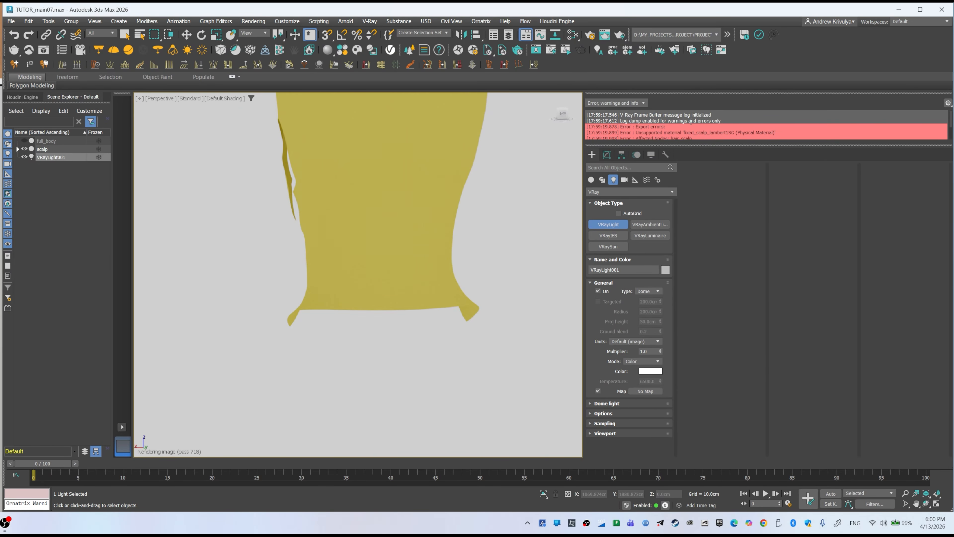
left_click_drag(629, 94, 445, 205)
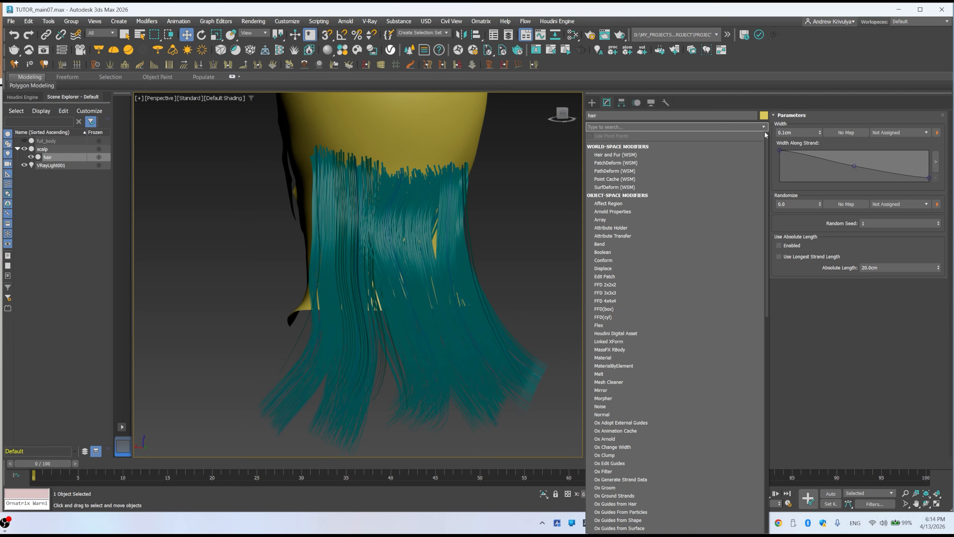
- Add the VRayOrnatrixMod modifier to the hair, rerun the interactive viewport render and dismiss the V-Ray Log
left_click(666, 339)
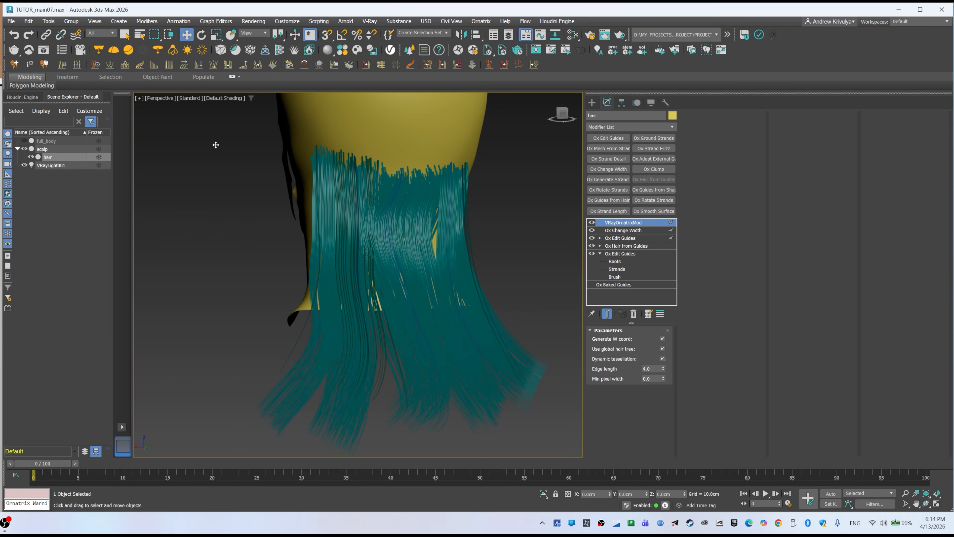
left_click(189, 98)
left_click(211, 125)
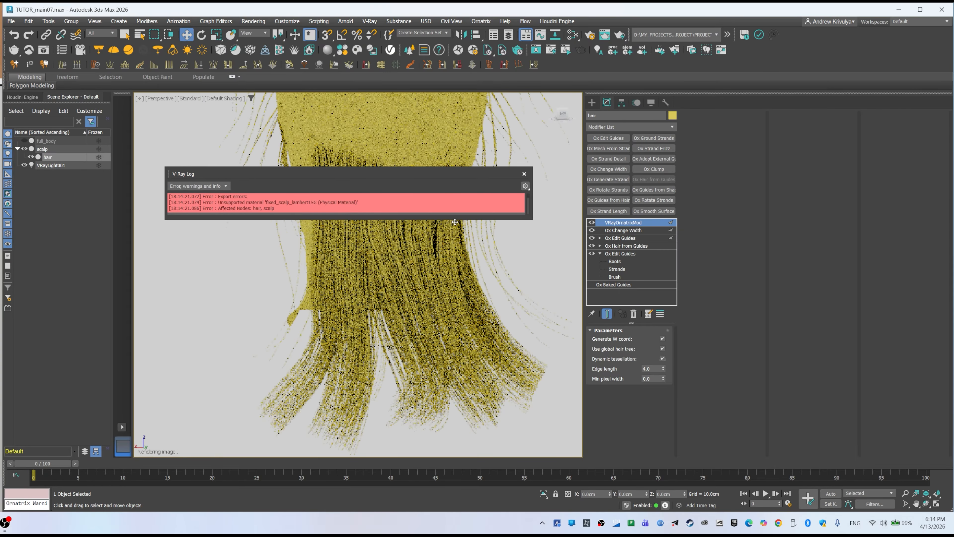
left_click(524, 174)
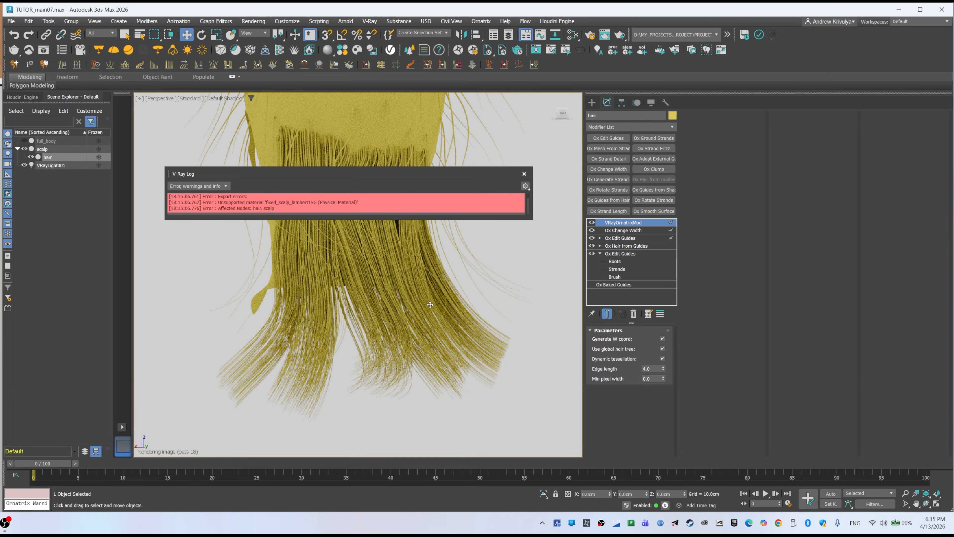
middle_click_drag(397, 282, 423, 282, "alt")
left_click(524, 174)
middle_click_drag(376, 251, 390, 267)
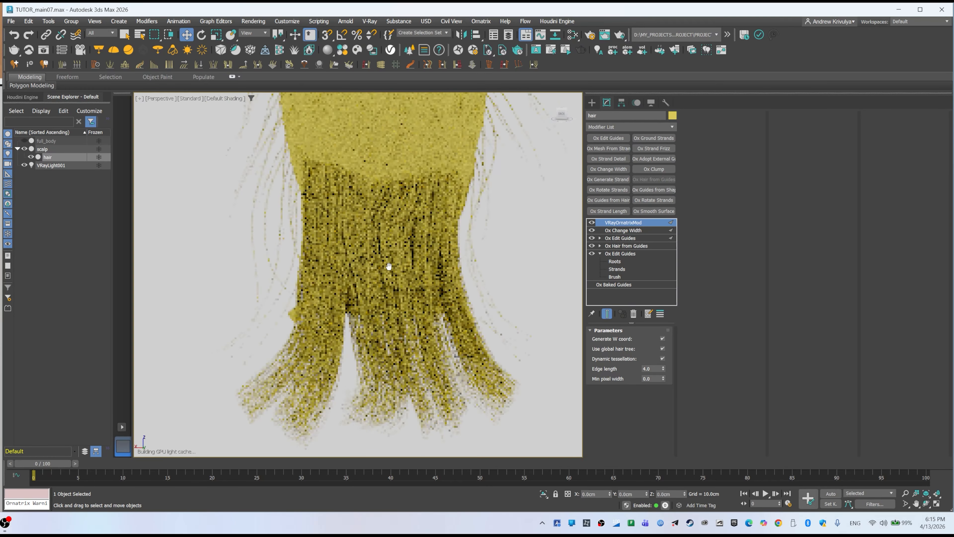
- Return the viewport to standard shading, select the hair and start a live link to Chaos Vantage
left_click(190, 98)
left_click(212, 117)
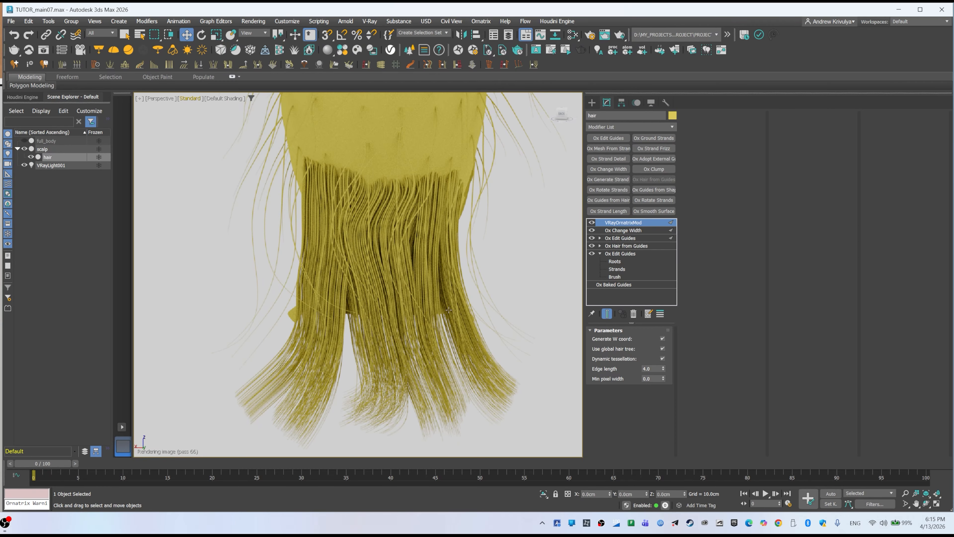
left_click(524, 173)
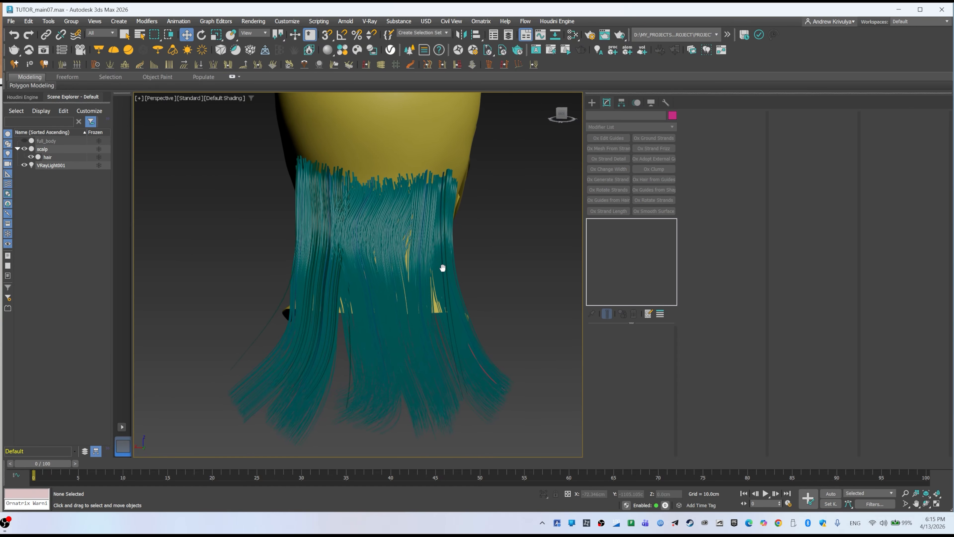
middle_click_drag(442, 268, 405, 238)
left_click(406, 238)
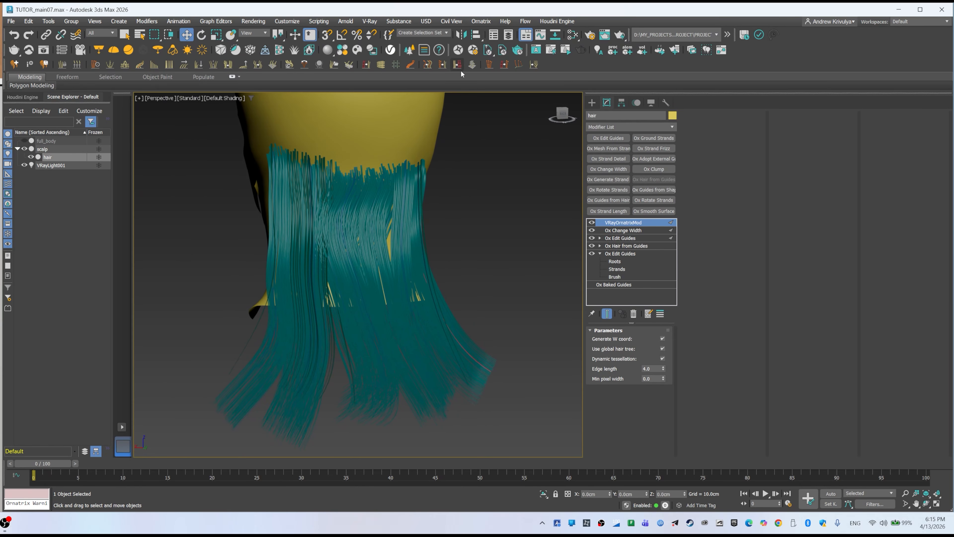
left_click(458, 52)
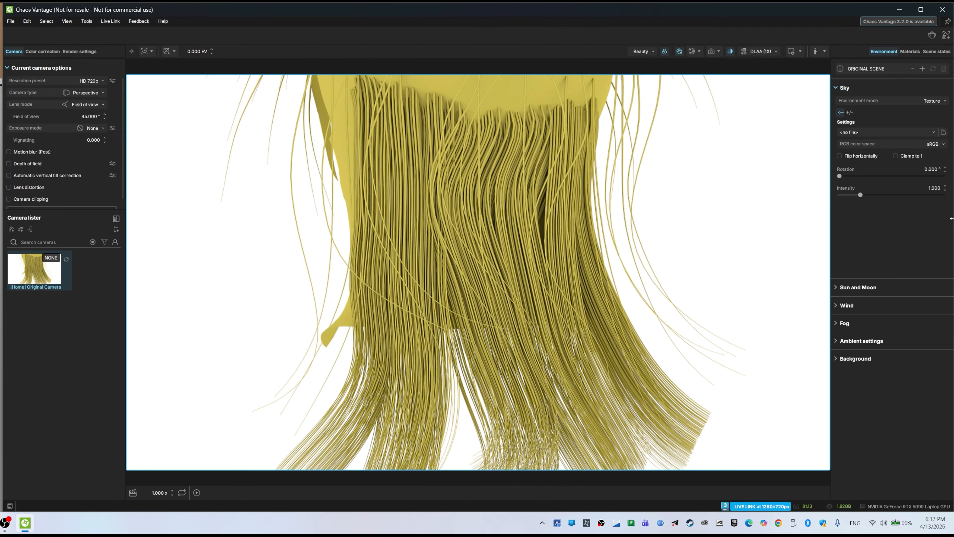
- Examine the rendered nape strands in Chaos Vantage from afar and close up, with DLAA (1X) selected
scroll(603, 193, "down", 8)
scroll(615, 191, "up", 8)
scroll(474, 231, "down", 8)
scroll(444, 240, "up", 8)
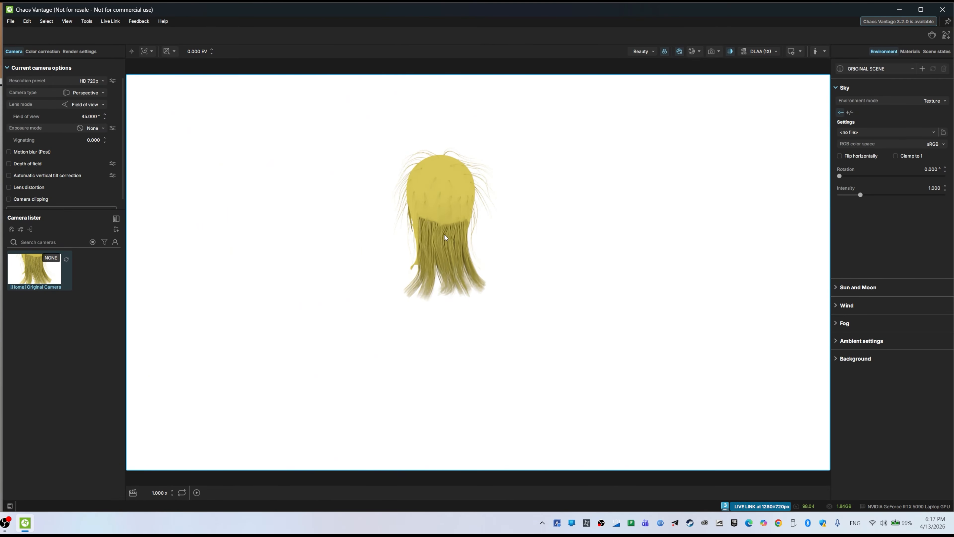
left_click(760, 51)
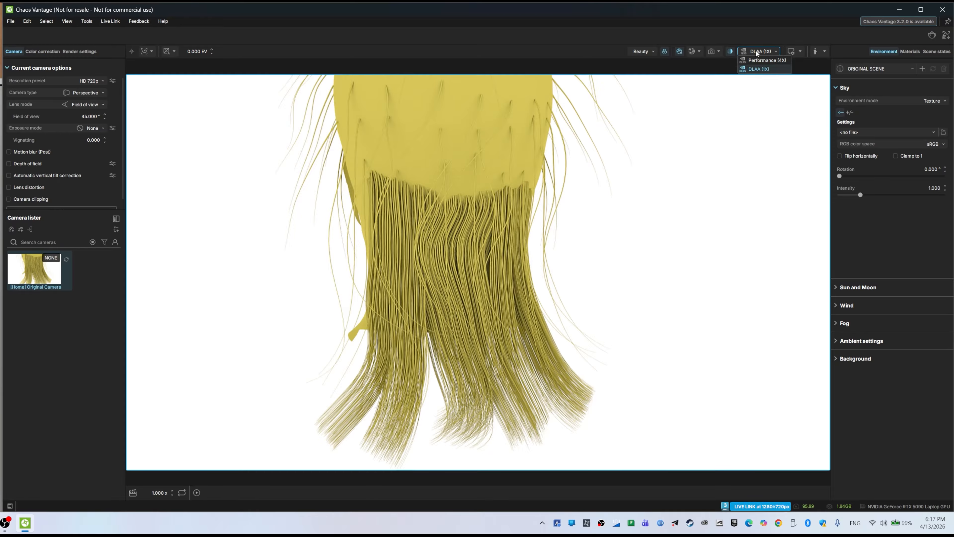
left_click(762, 71)
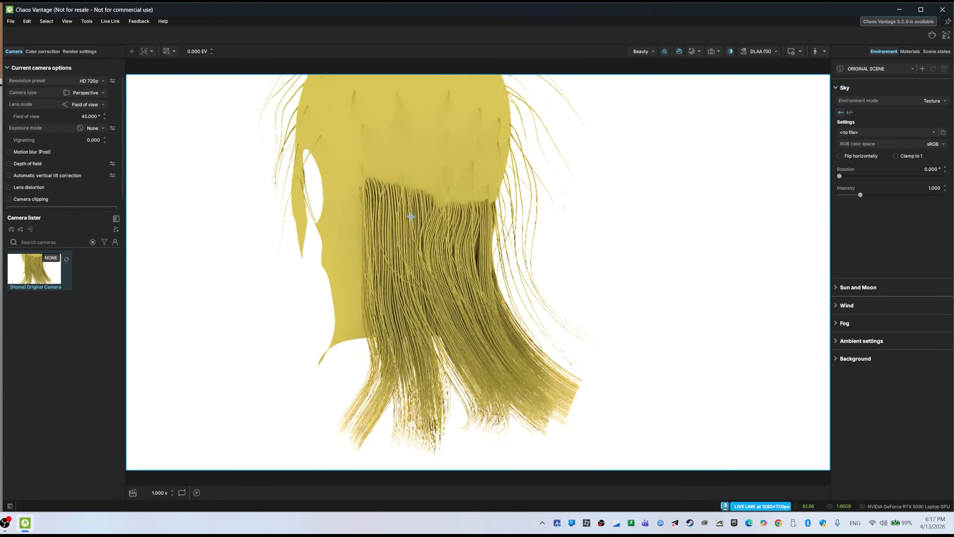
scroll(422, 222, "up", 3)
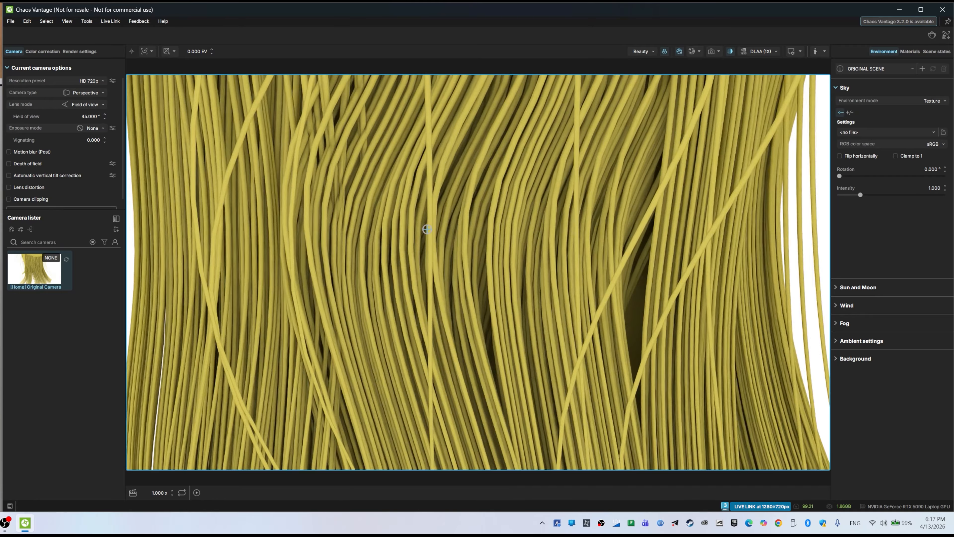